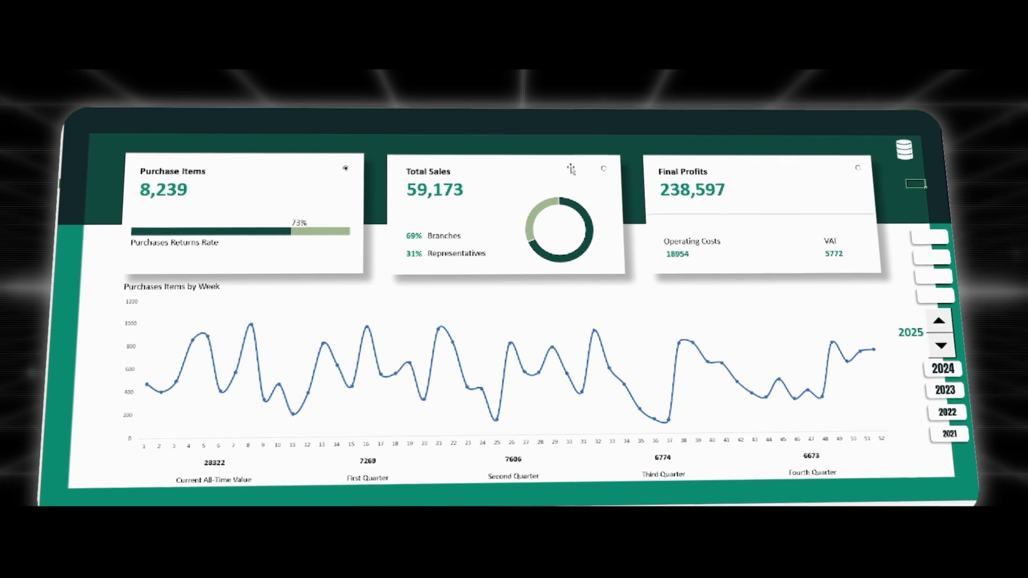
Examine the dashboard and the Dataset sheet's weekly columns and yearly summary table.
click(603, 168)
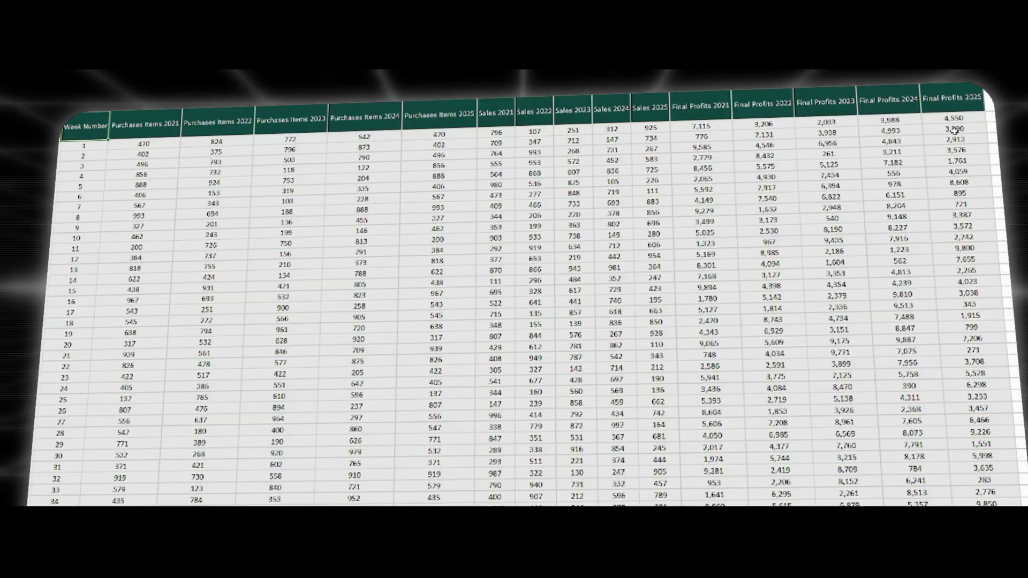
scroll(514, 290, right, 10)
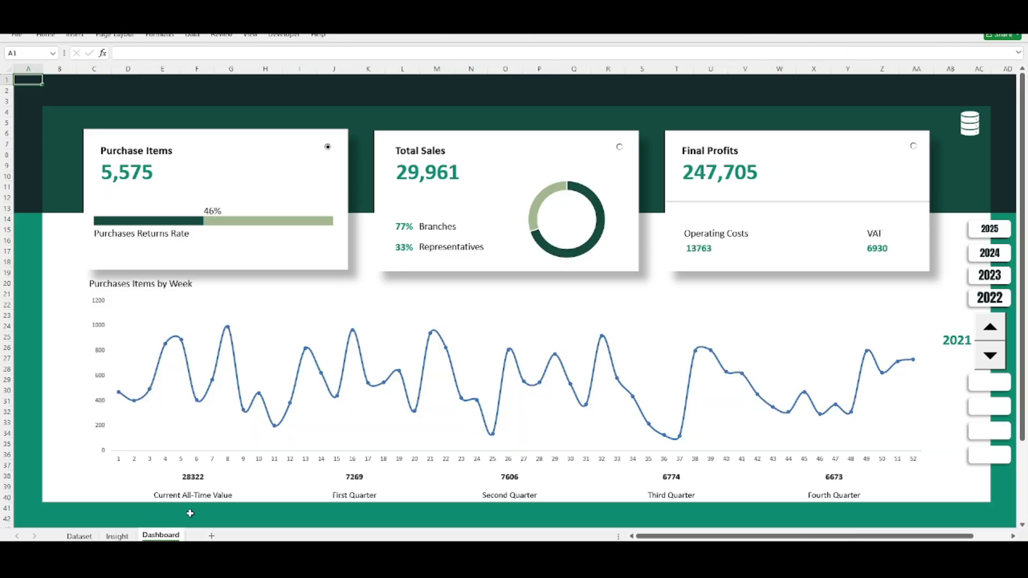
click(79, 537)
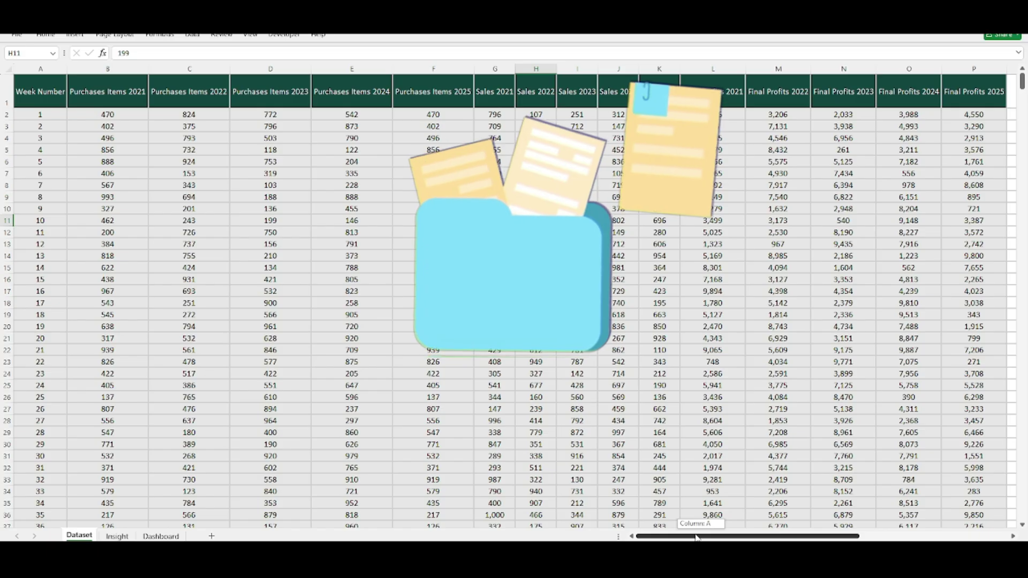
drag(696, 537, 761, 537)
drag(49, 160, 46, 224)
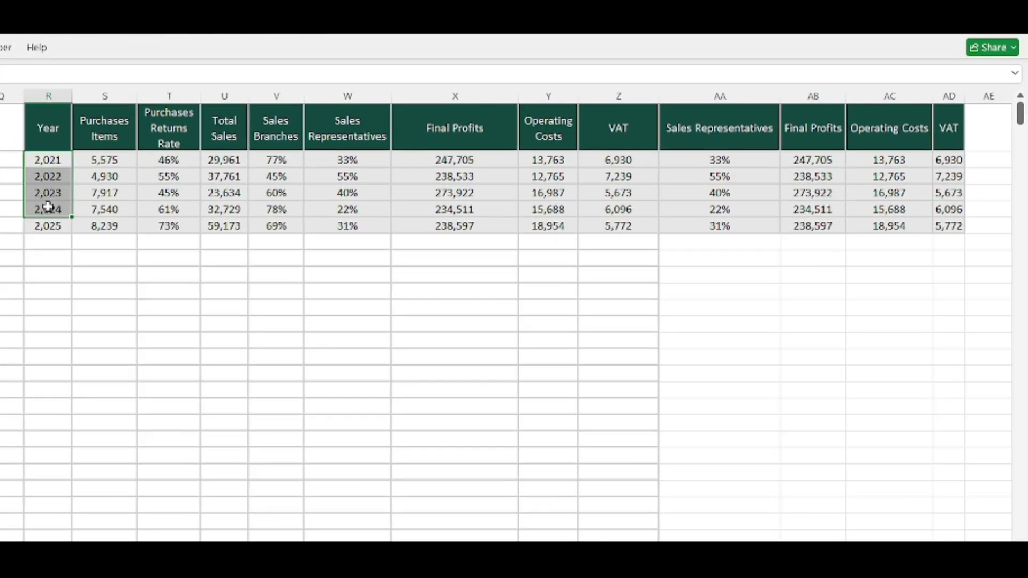
drag(105, 161, 112, 217)
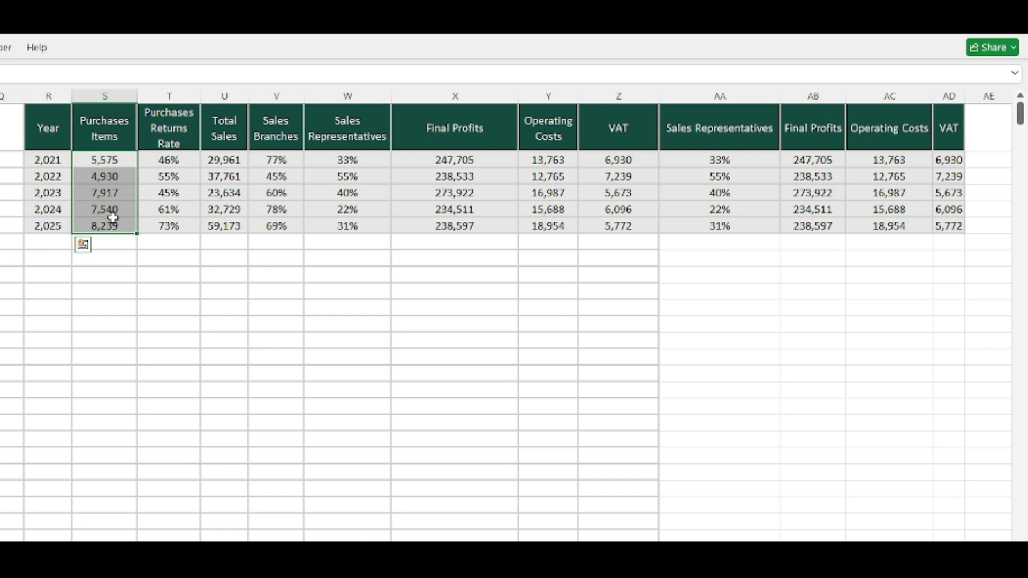
click(208, 180)
click(383, 195)
click(864, 199)
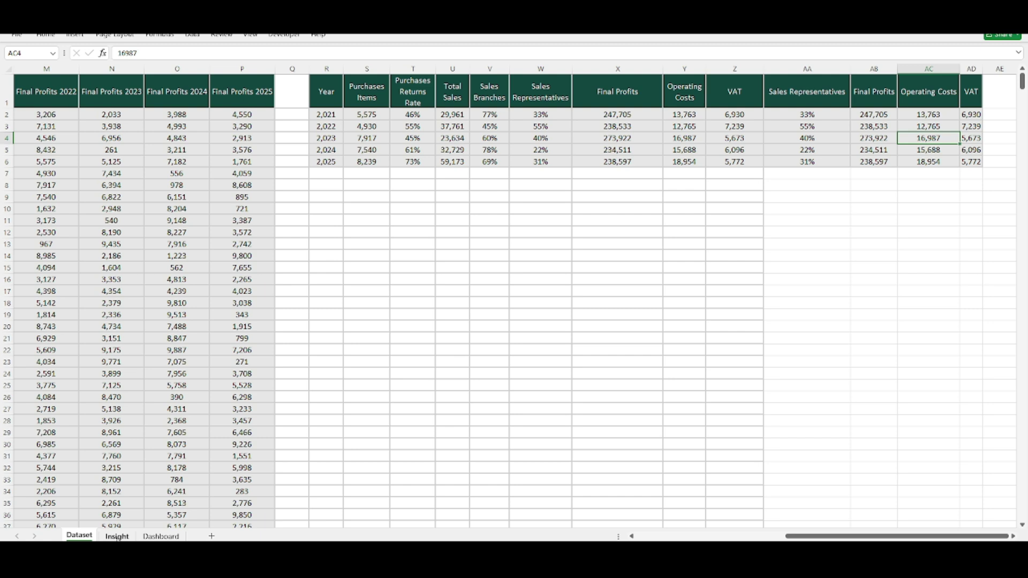
Clear the Spinner Year Value in F6 and the dynamic List of Years in column H on the Insight sheet.
click(117, 537)
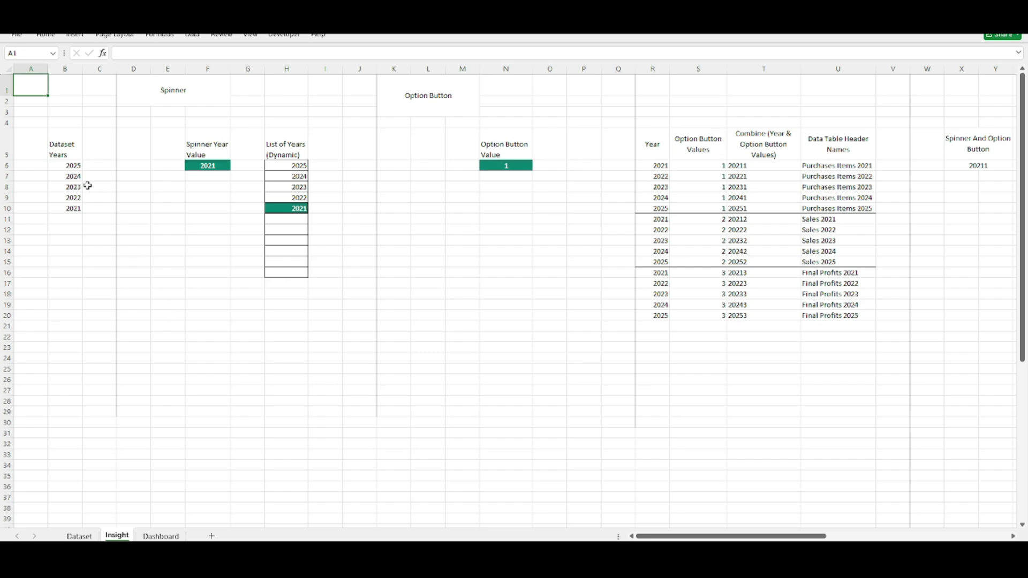
drag(65, 152, 72, 209)
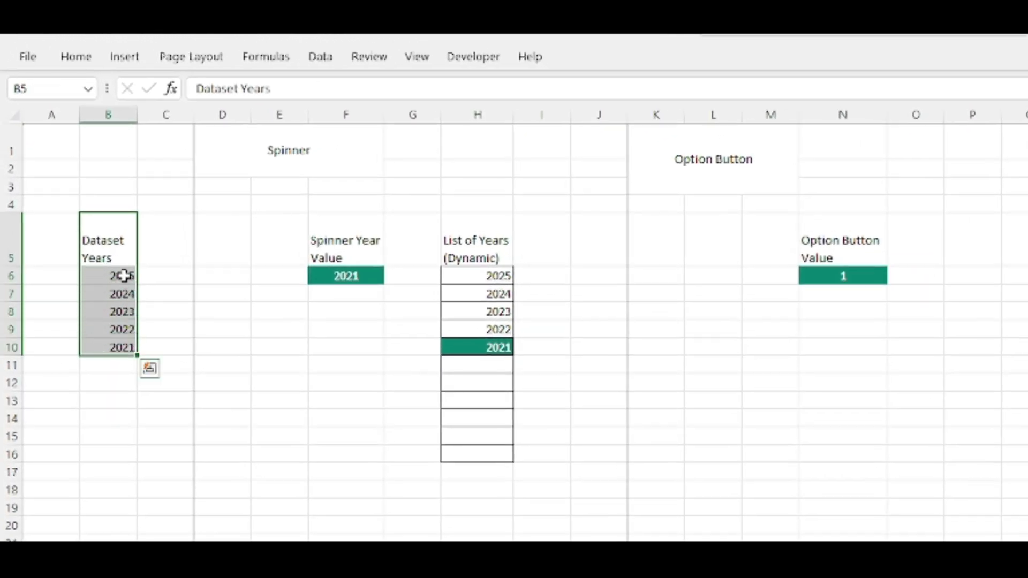
drag(127, 275, 115, 343)
click(281, 435)
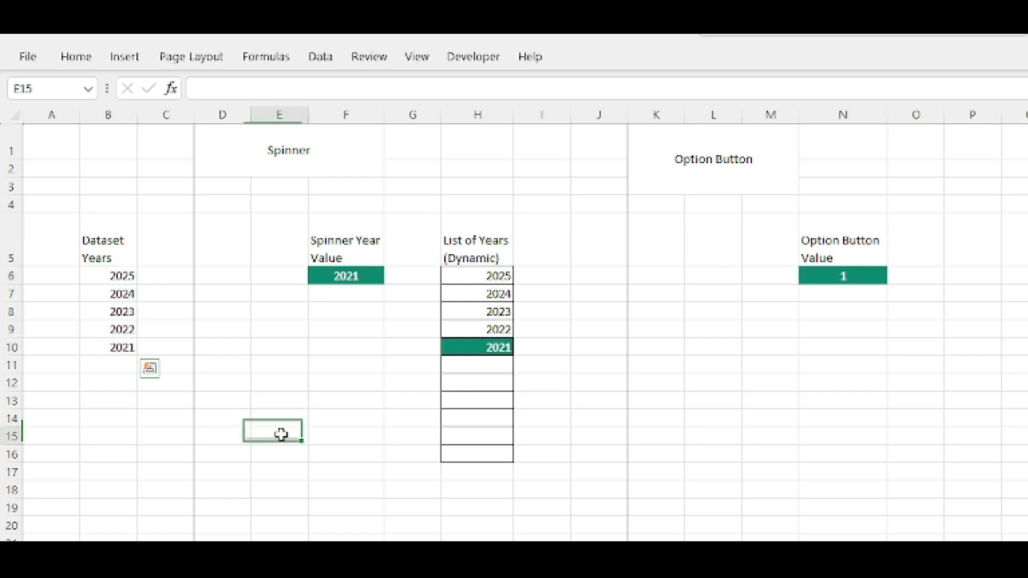
click(211, 167)
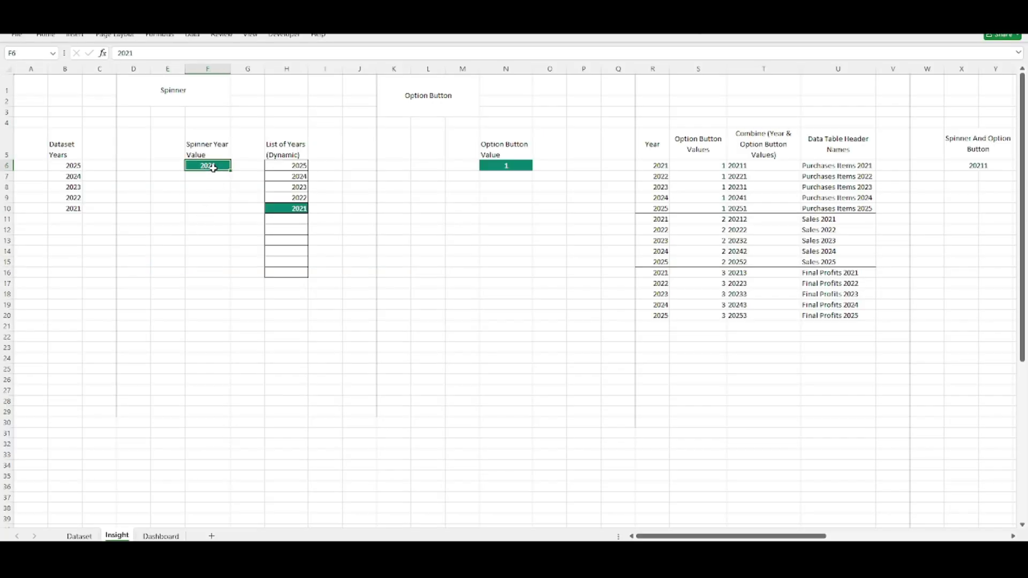
key(Delete)
click(287, 166)
drag(308, 170, 300, 264)
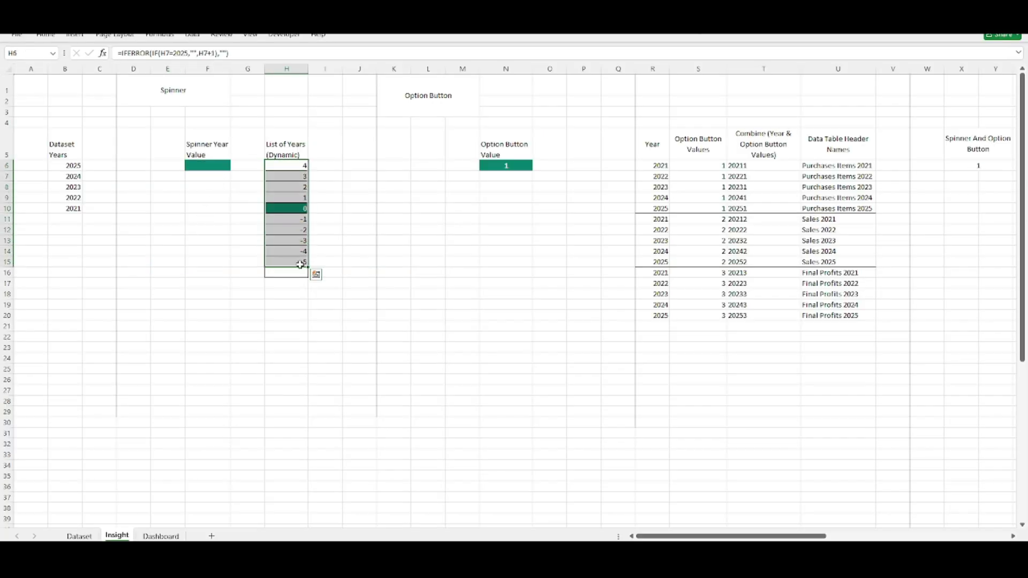
click(196, 202)
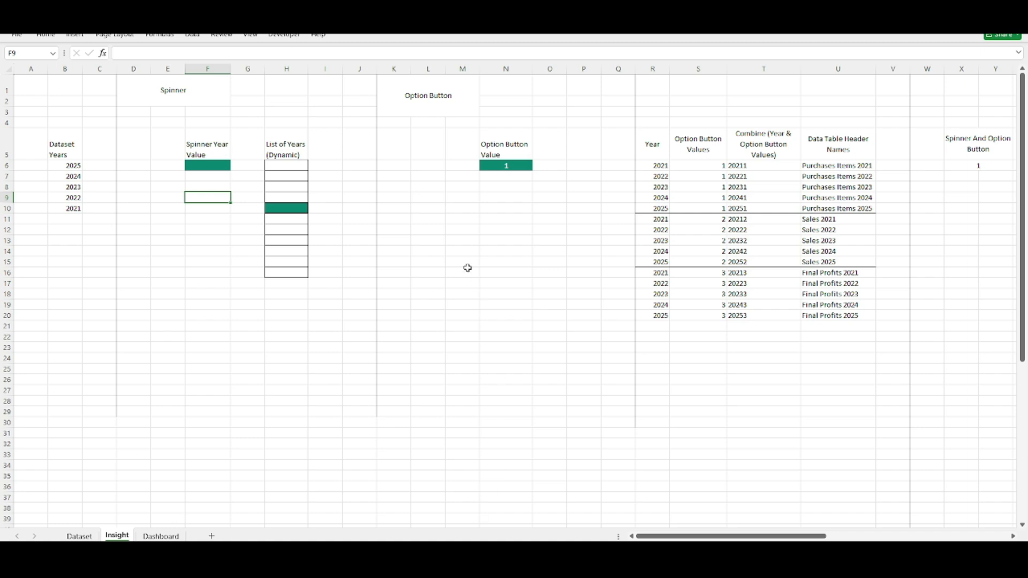
click(216, 97)
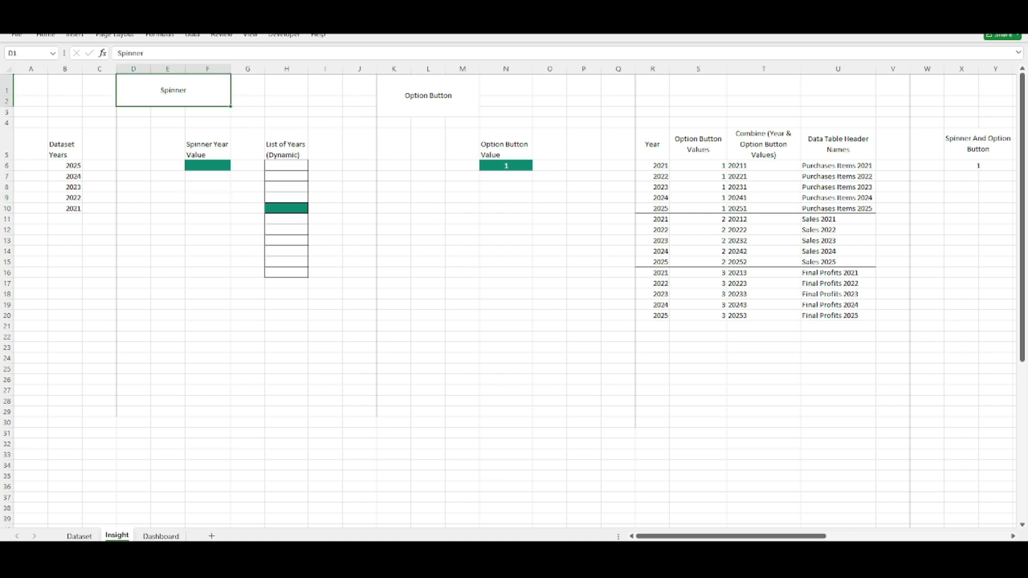
click(207, 198)
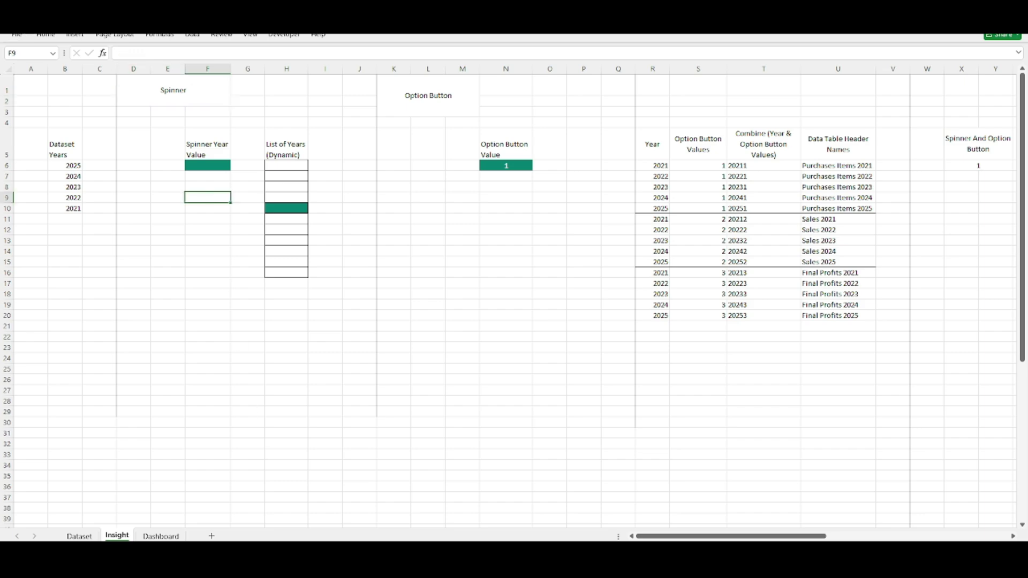
click(218, 242)
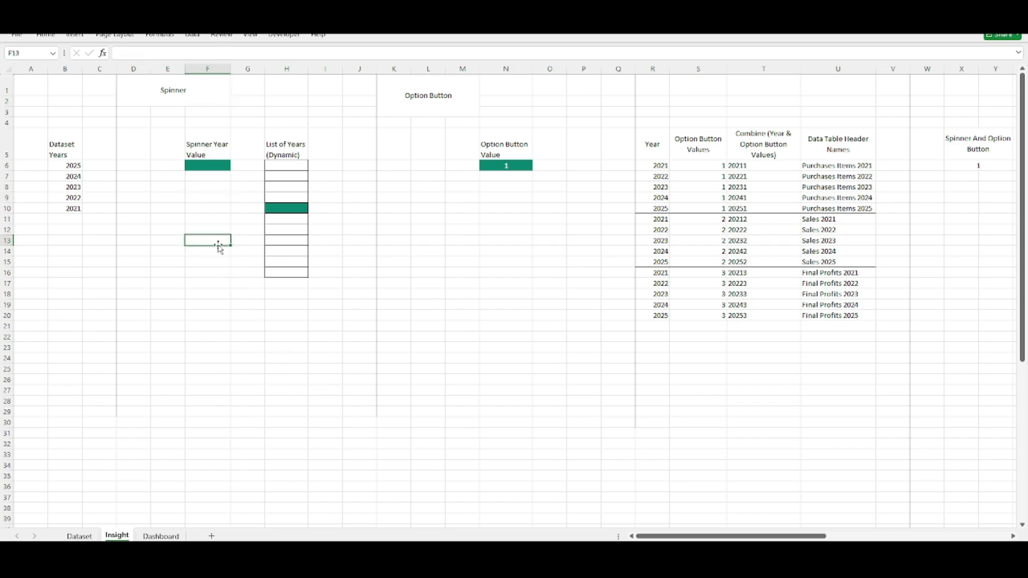
Insert a spin button form control below the Spinner Year Value cell in column F.
click(279, 36)
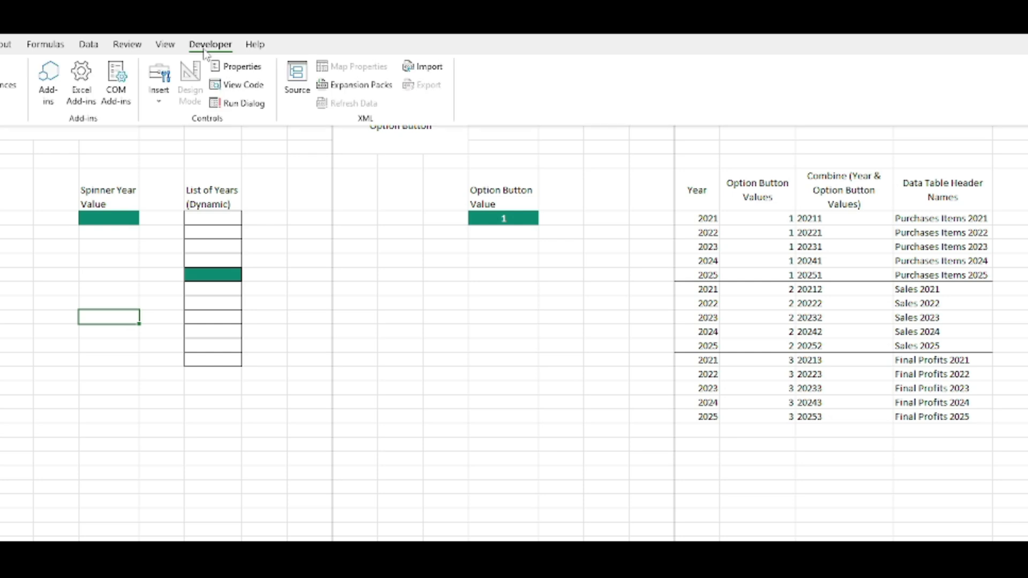
click(158, 102)
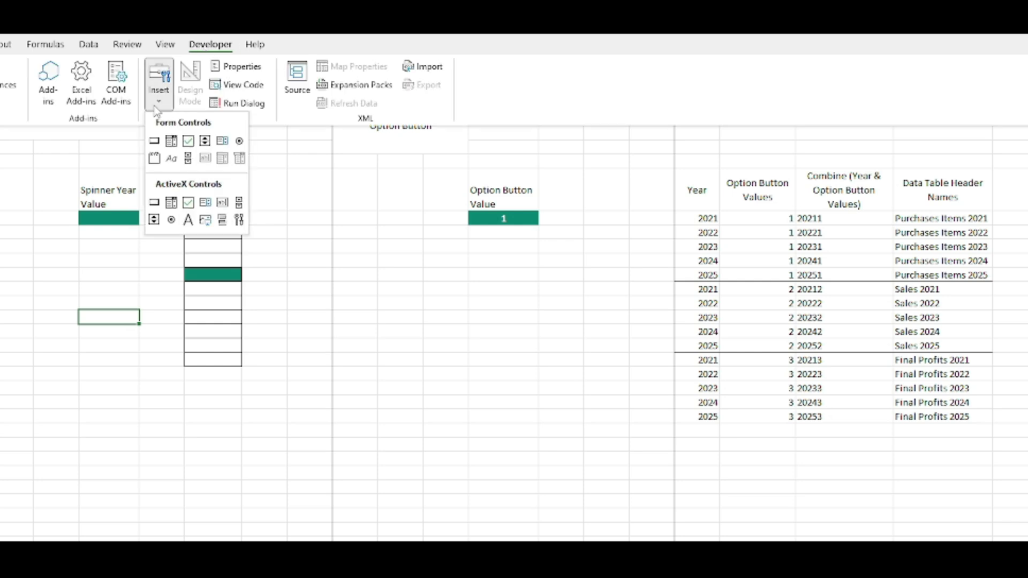
click(207, 144)
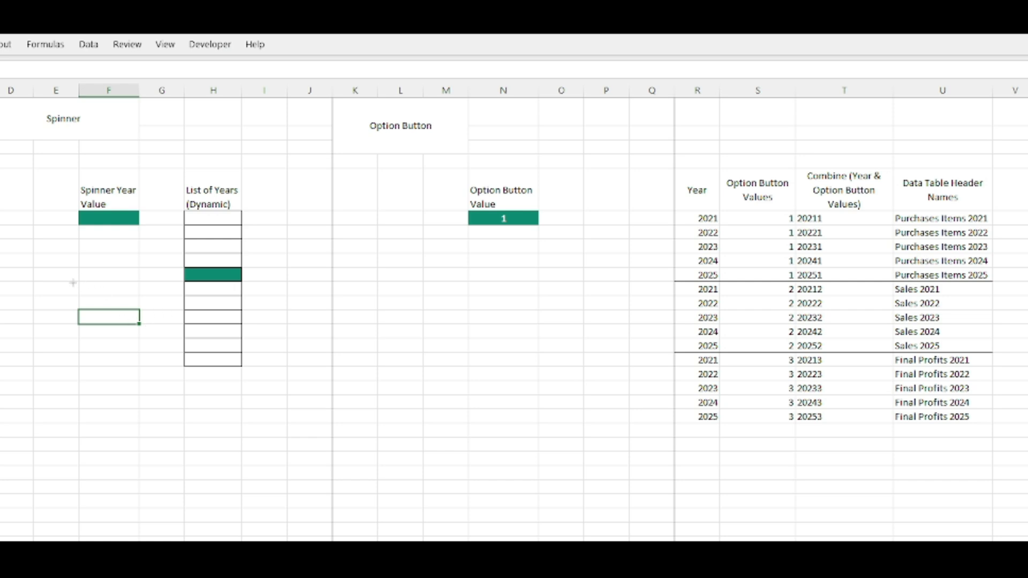
drag(73, 283, 129, 363)
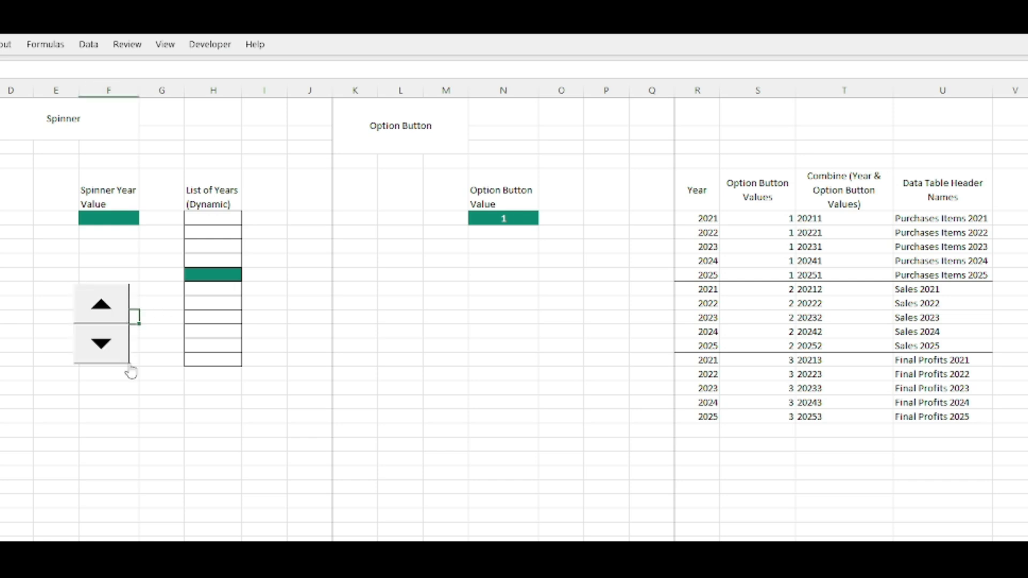
Test the new spinner's up and down arrows before it has a linked cell.
click(117, 317)
click(116, 349)
click(117, 344)
click(109, 340)
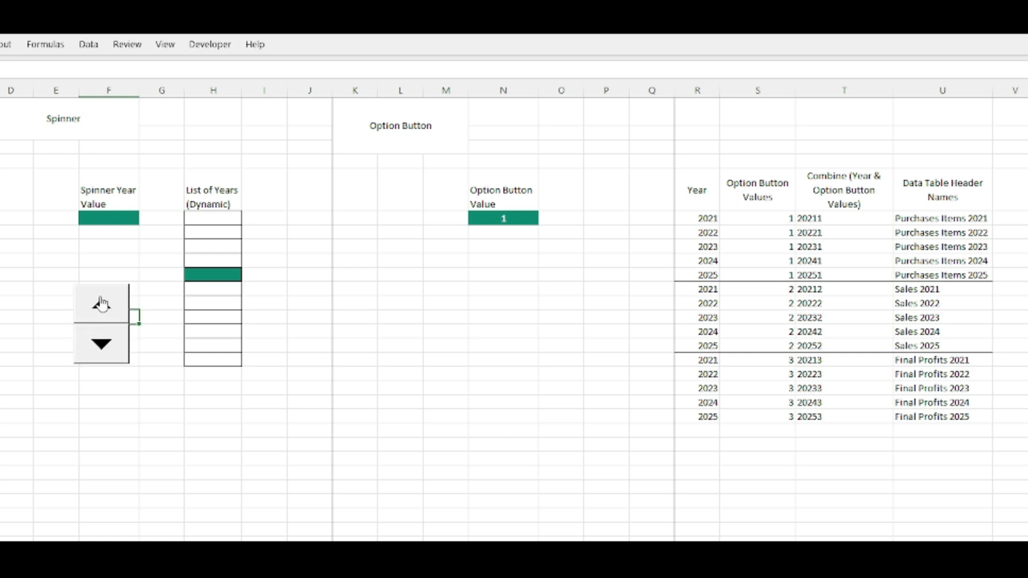
click(100, 318)
click(100, 313)
click(103, 312)
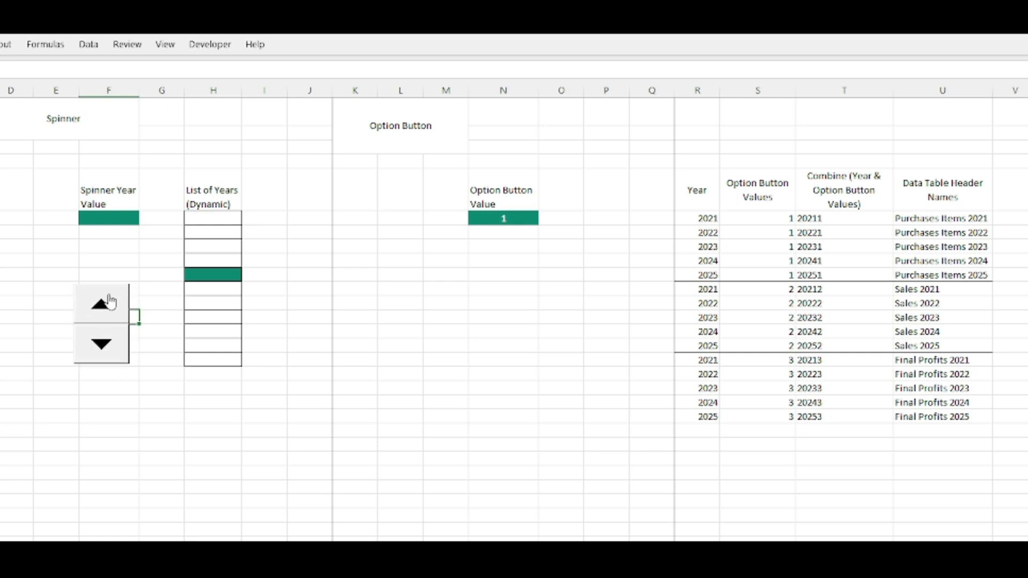
click(103, 335)
click(102, 328)
key(Up)
key(Up)
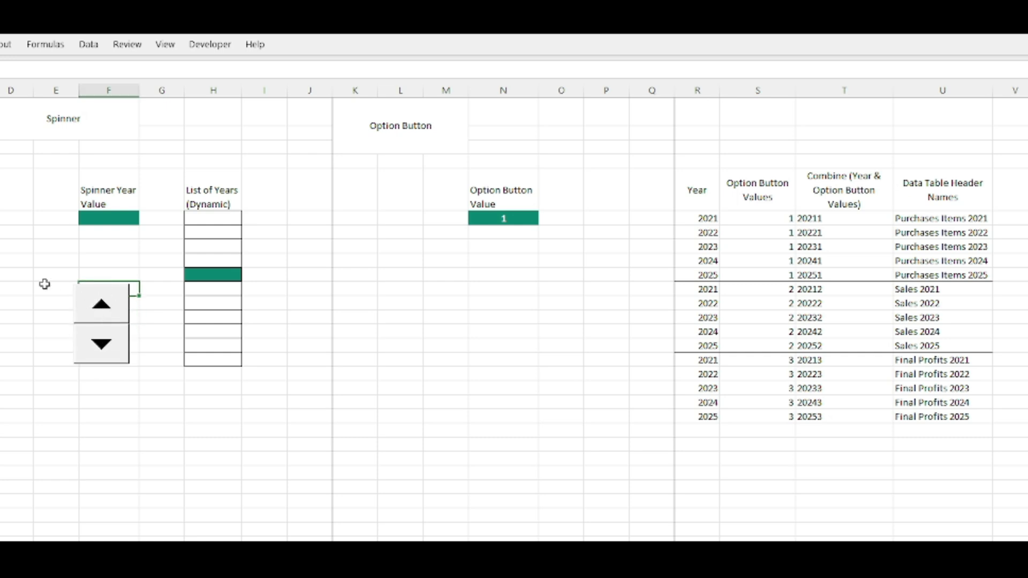
right_click(105, 306)
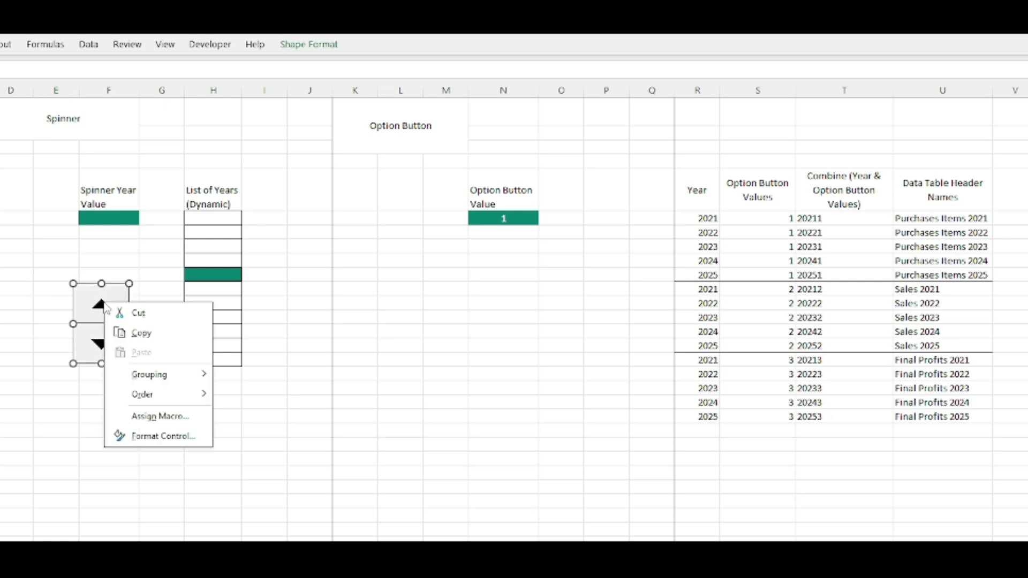
click(151, 436)
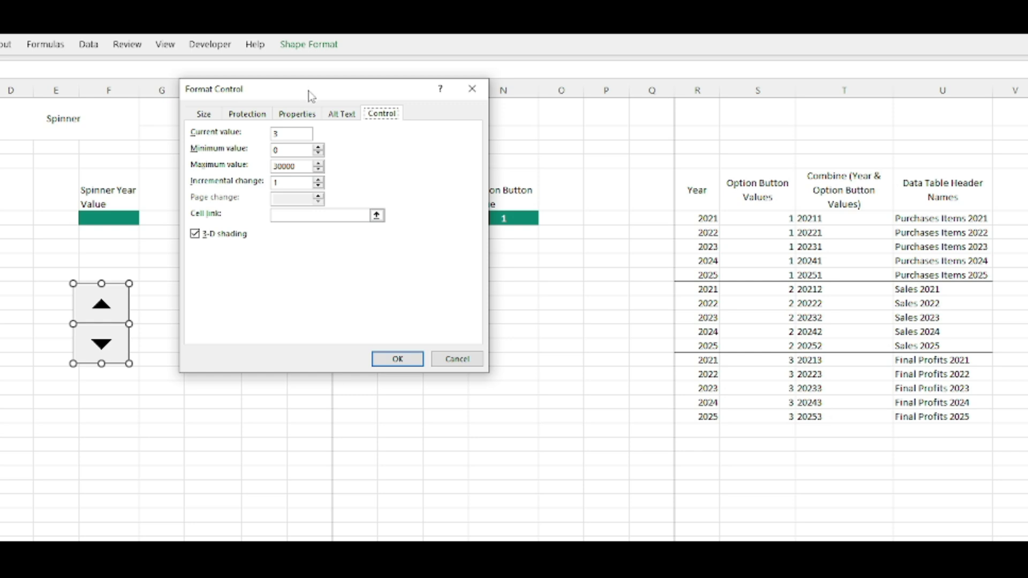
drag(308, 90, 510, 119)
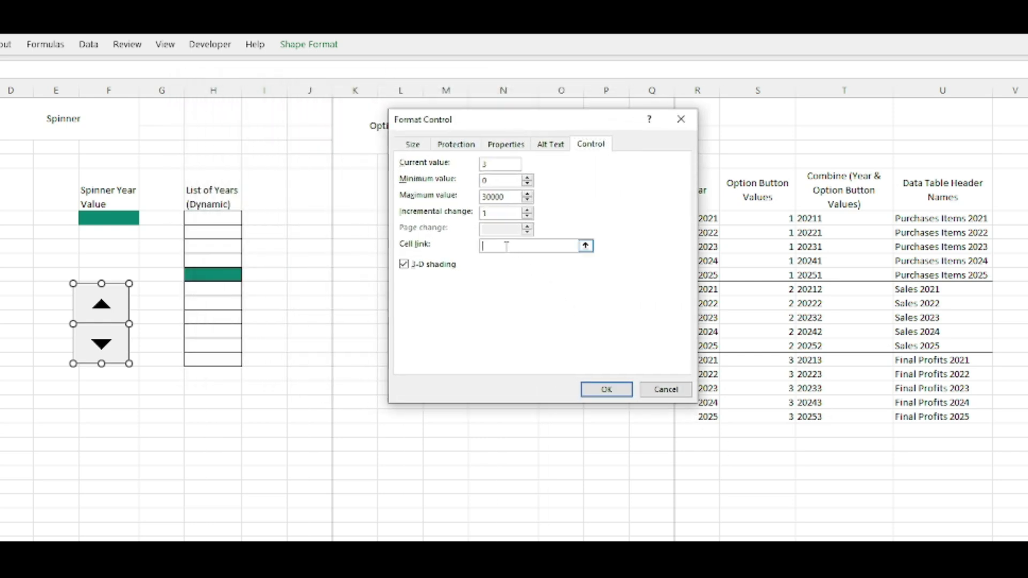
click(506, 246)
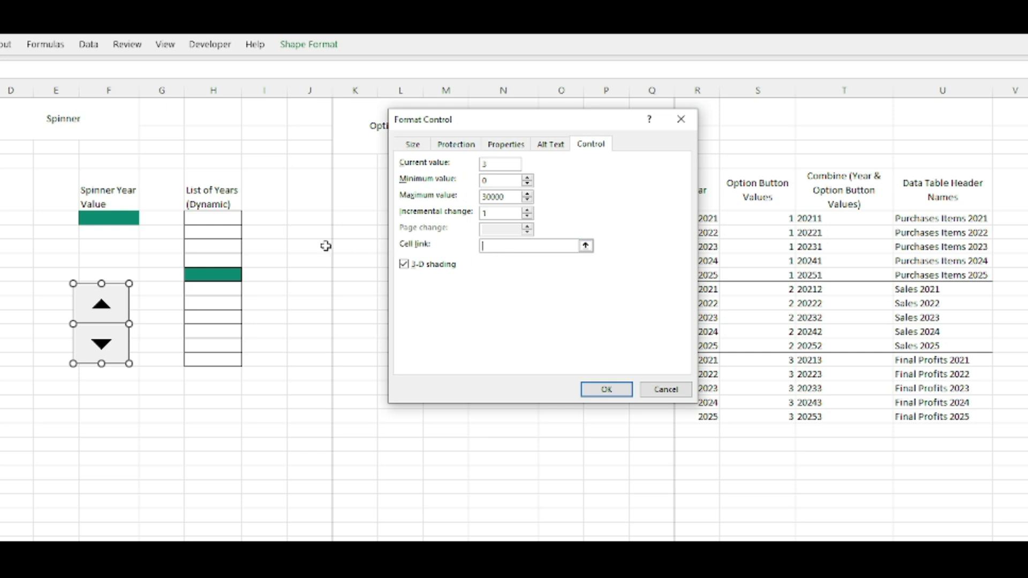
click(121, 216)
click(226, 251)
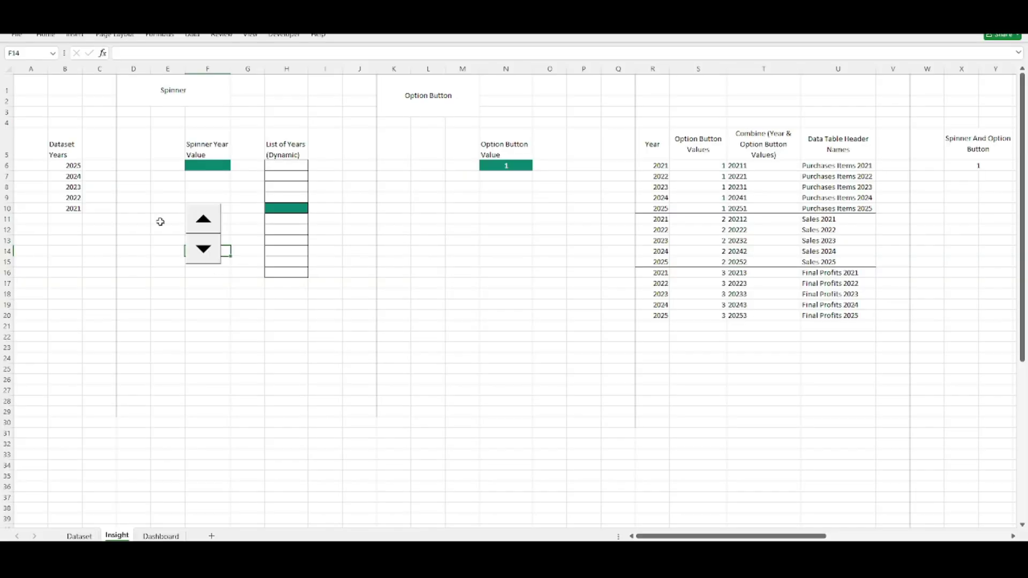
click(148, 217)
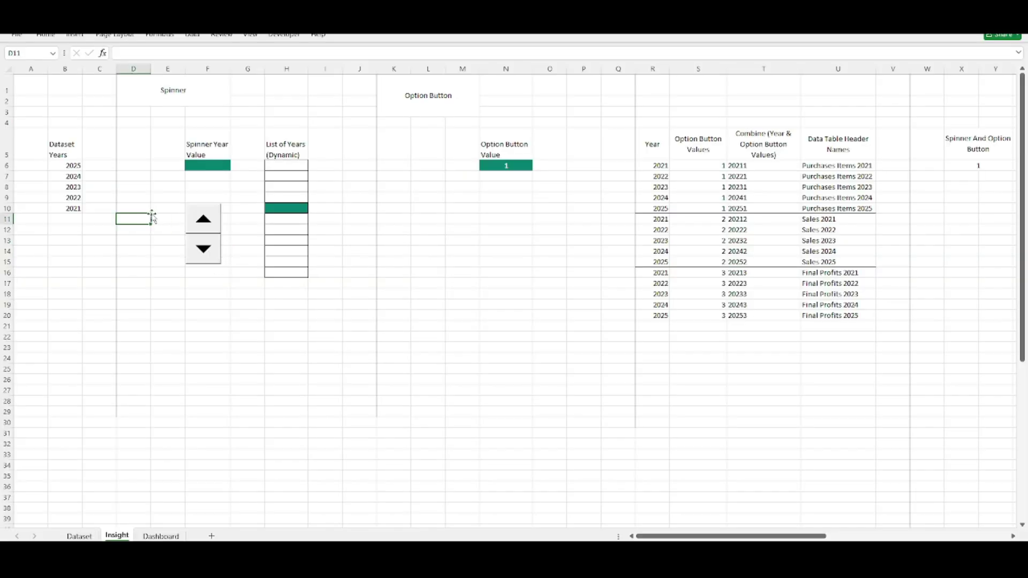
Check in the ribbon customization options that the Developer tab is enabled.
click(18, 36)
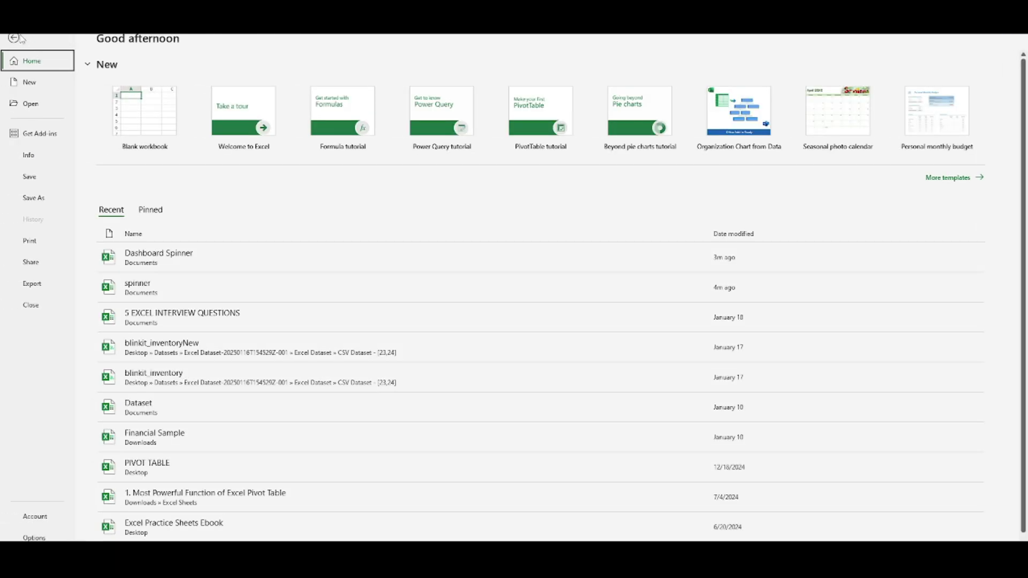
click(37, 535)
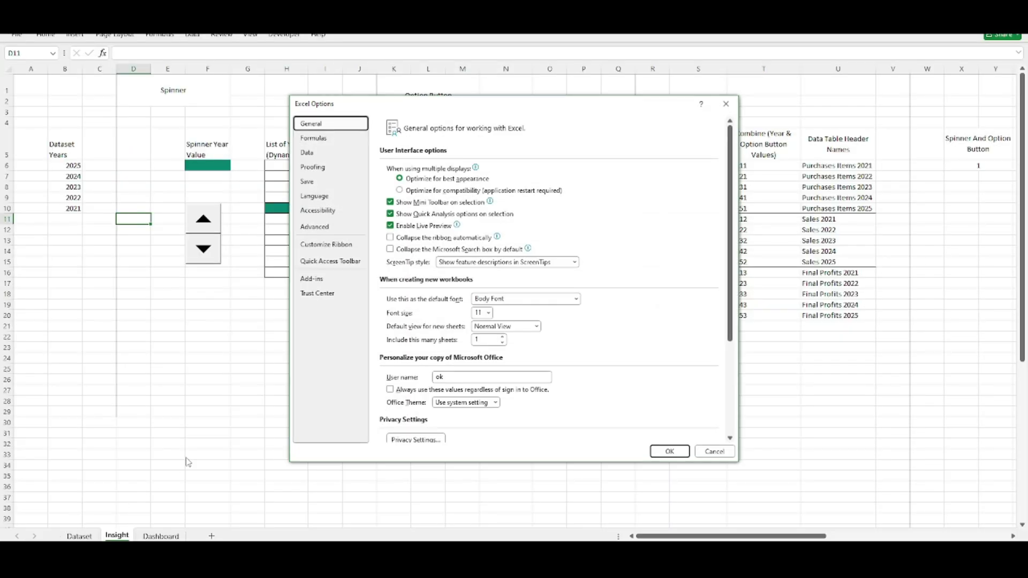
click(338, 247)
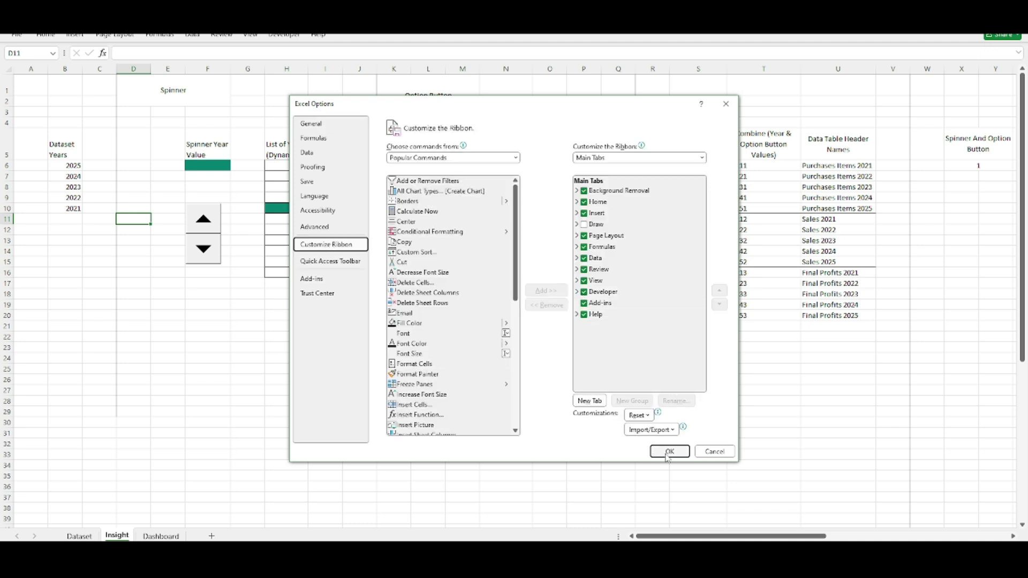
click(715, 452)
Link the spinner control to the Spinner Year Value cell $F$6.
right_click(205, 231)
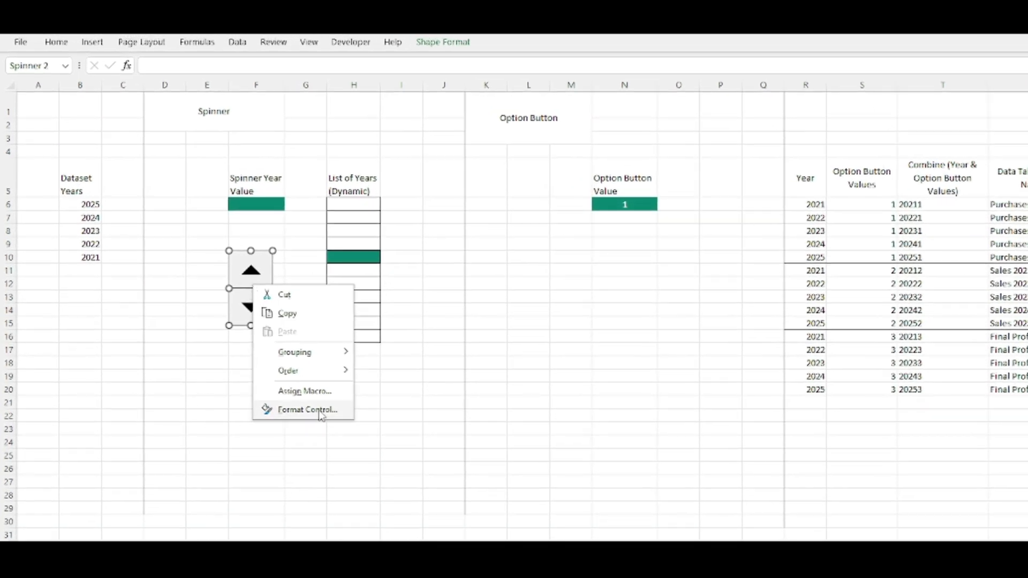
click(319, 410)
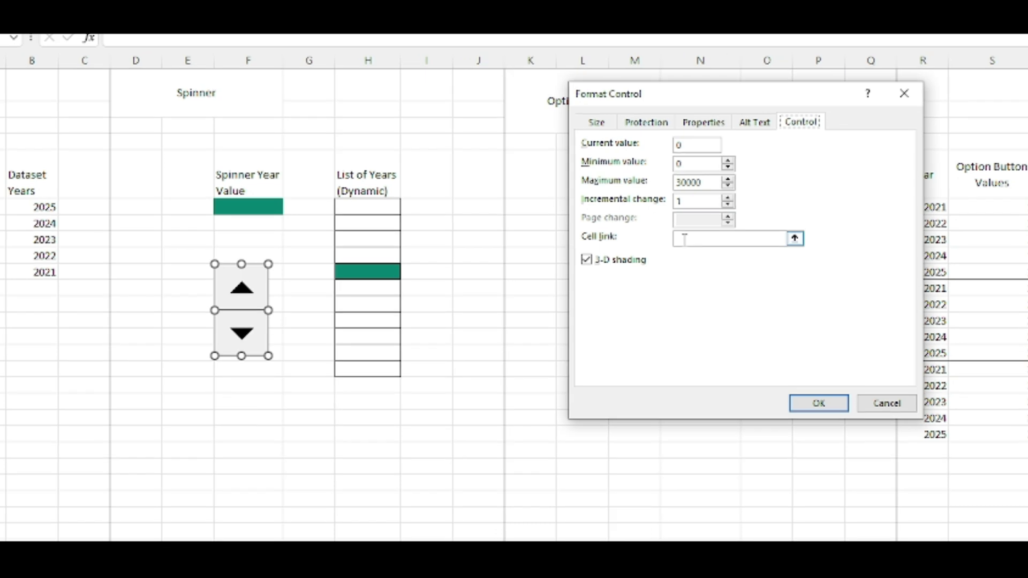
click(244, 208)
Set the spinner's minimum value to 2021 and maximum value to 2025, and apply the control settings.
click(698, 160)
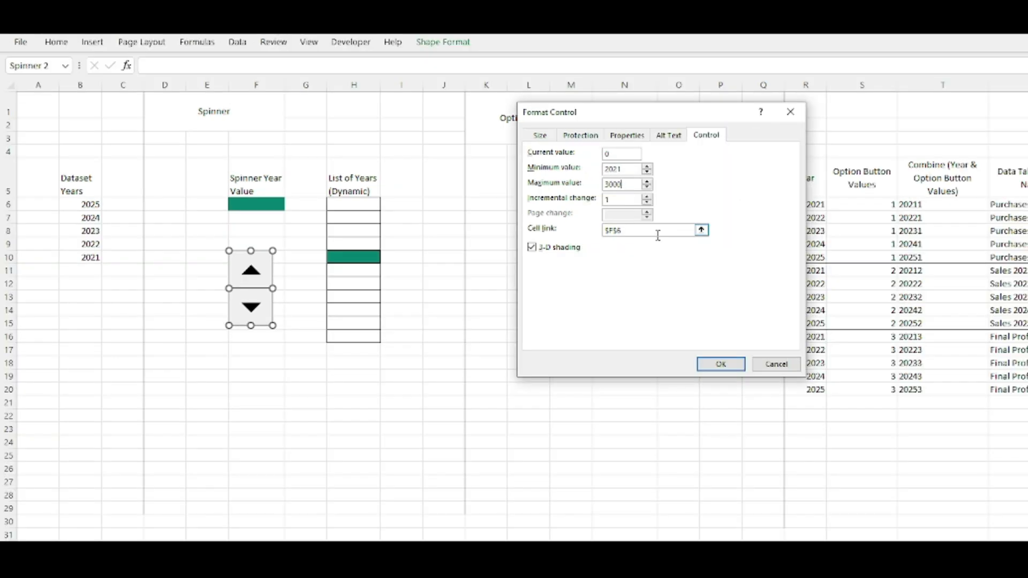
key(BackSpace)
key(BackSpace)
key(BackSpace)
key(BackSpace)
text(2025)
click(720, 366)
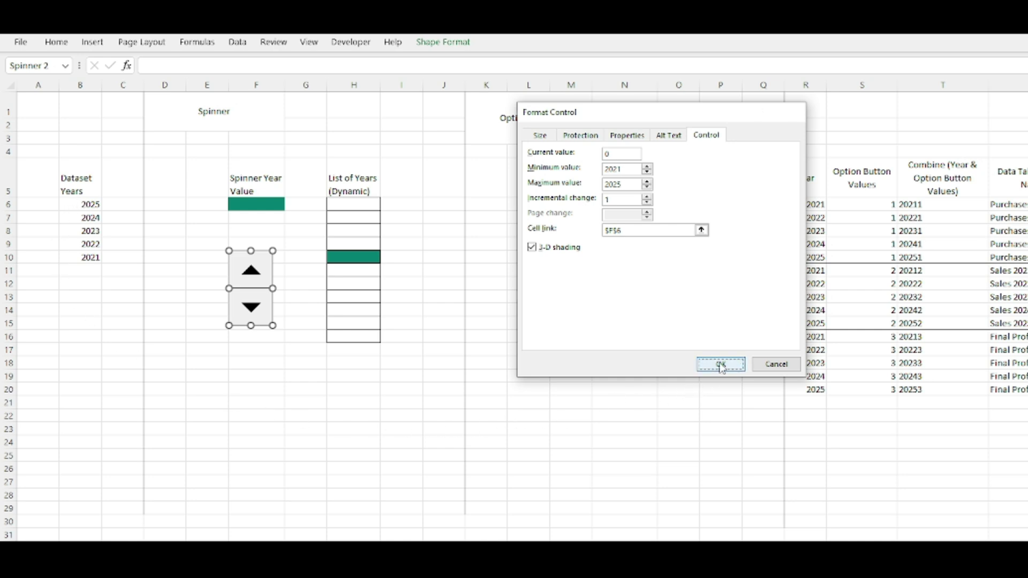
Test the linked spinner by stepping the year up and down through its range from 2021 to 2025.
click(211, 362)
click(249, 274)
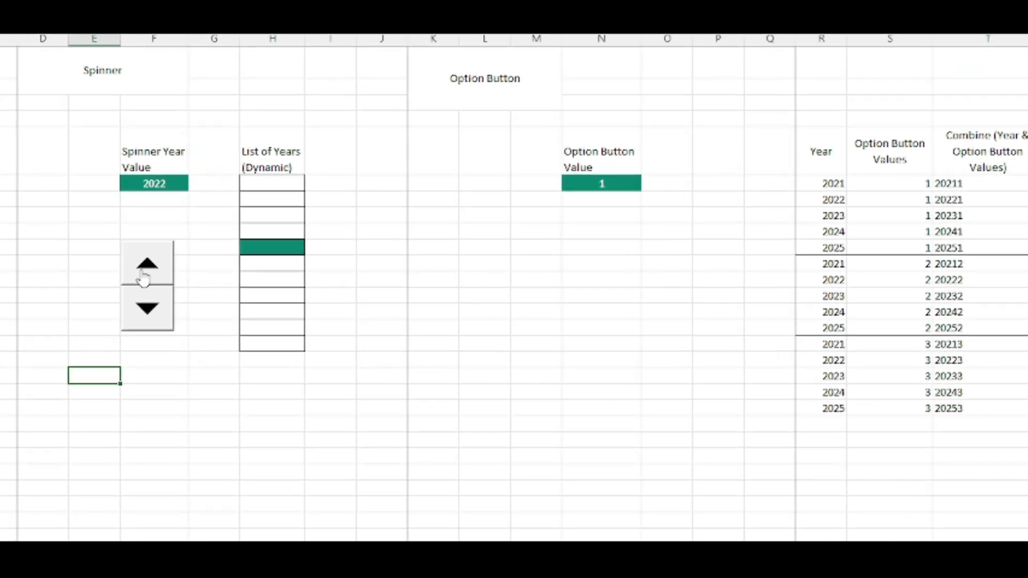
click(144, 276)
click(146, 276)
click(147, 277)
click(147, 317)
click(147, 317)
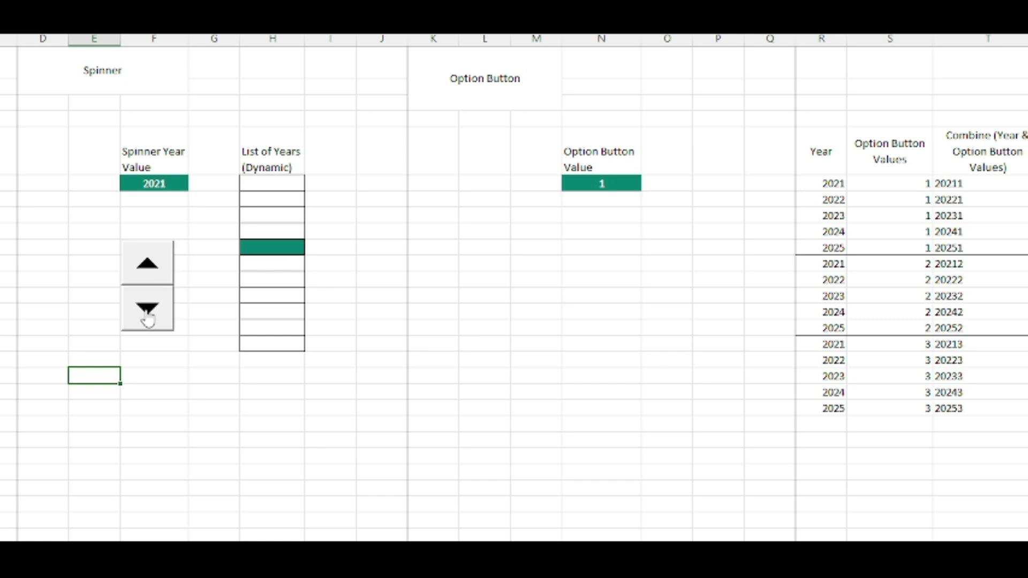
click(125, 282)
click(126, 282)
click(127, 282)
click(126, 282)
Link the green cell H10 in the List of Years column to the Spinner Year Value with =F6.
click(337, 229)
click(273, 245)
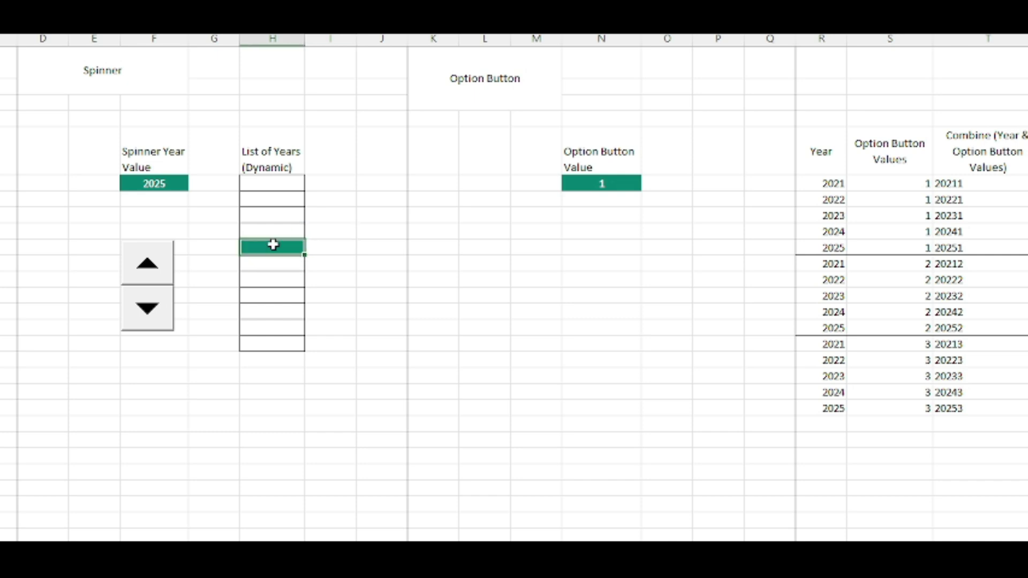
text(=)
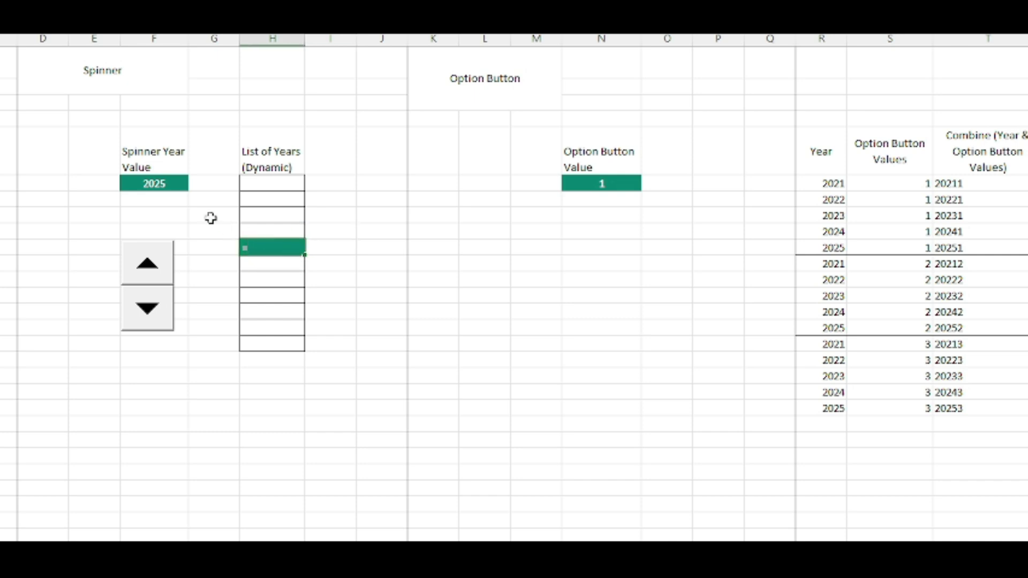
click(146, 184)
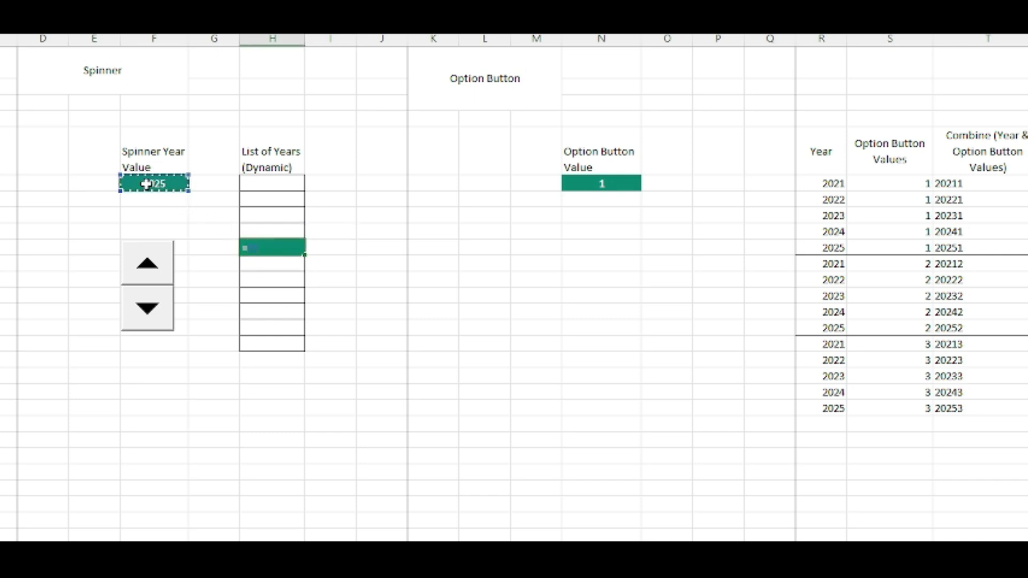
key(Return)
click(350, 246)
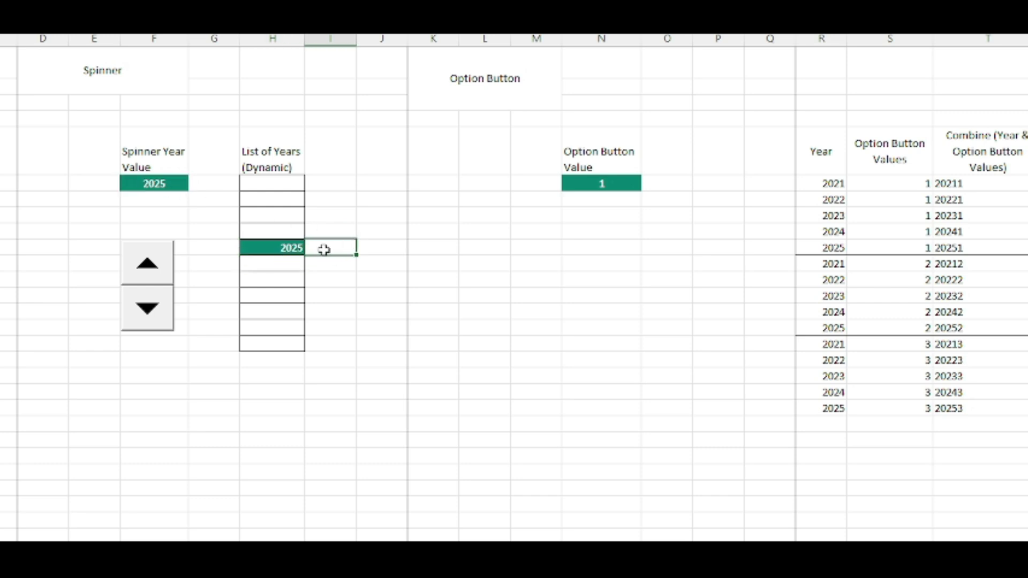
Examine the empty List of Years cells above and below the green cell H10, including the range H6:H9.
click(264, 251)
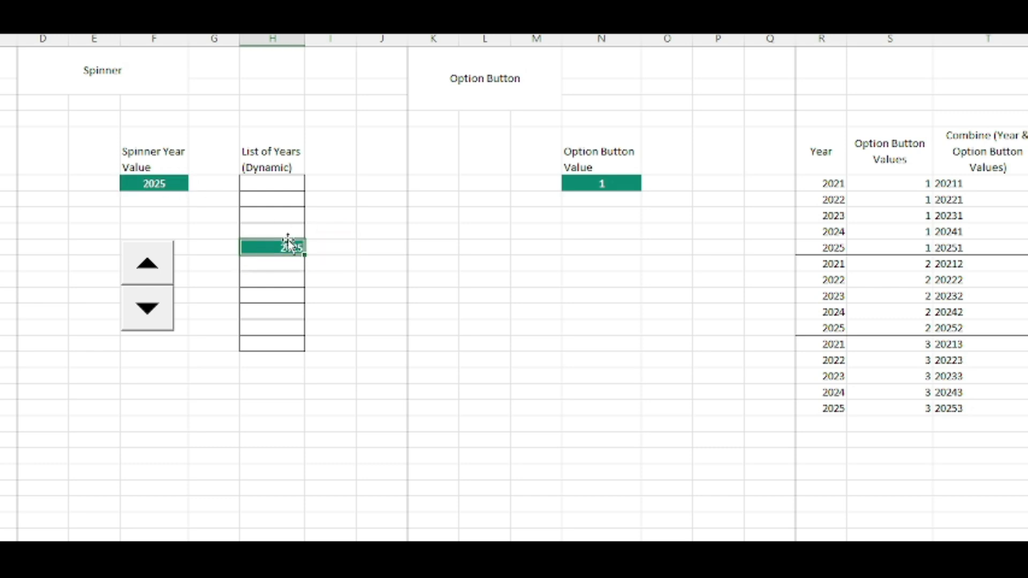
click(289, 230)
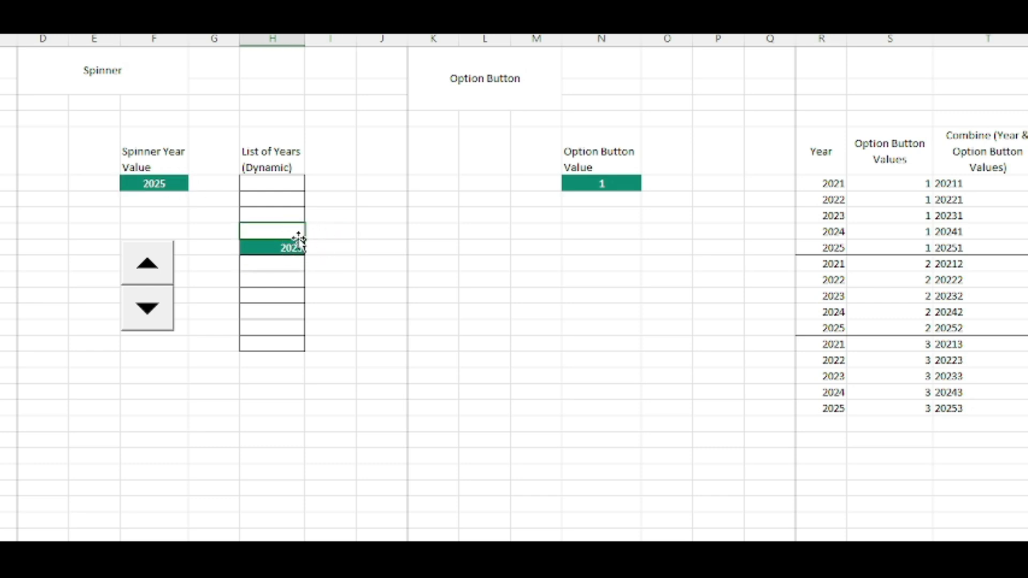
click(298, 214)
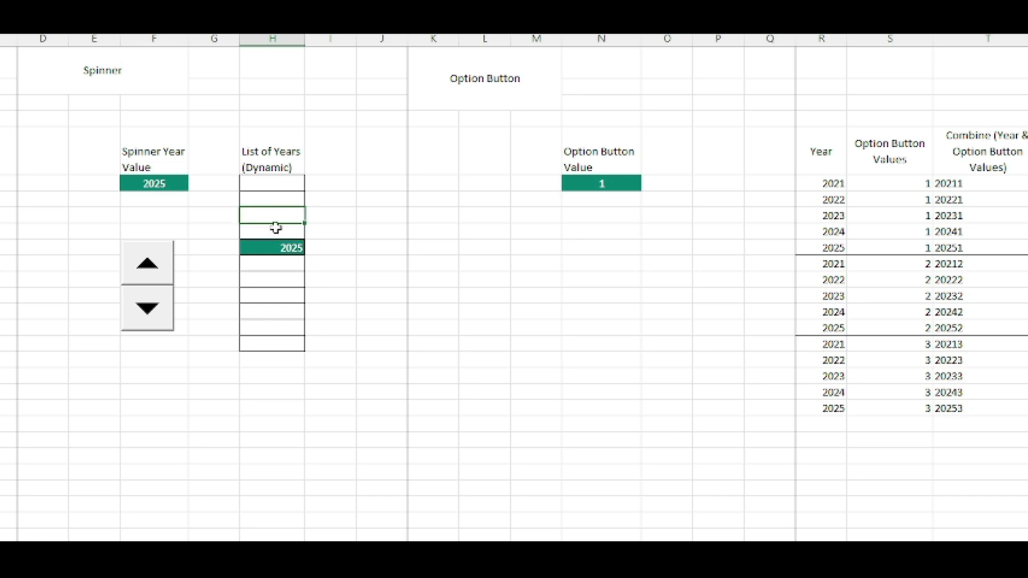
click(282, 194)
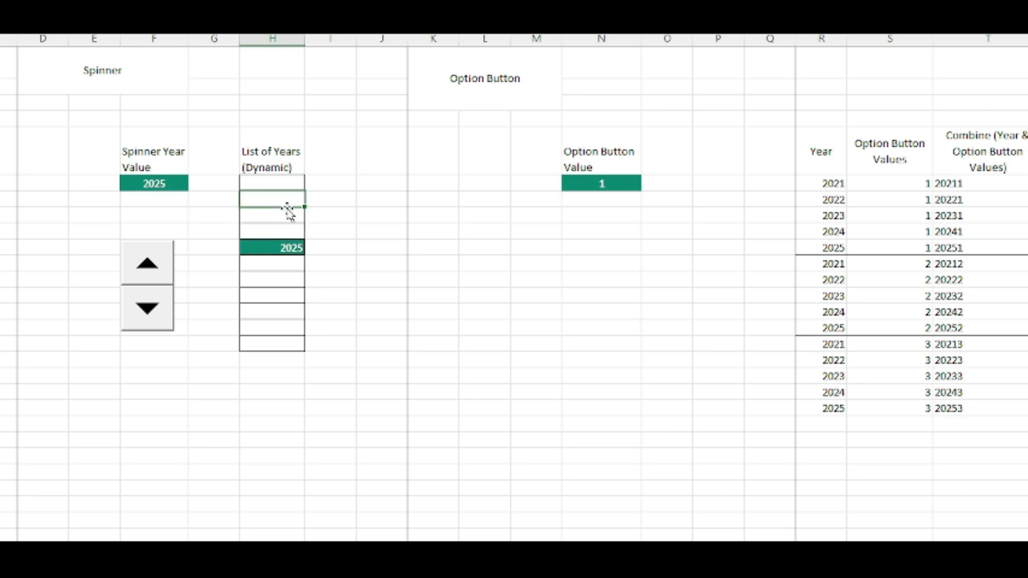
click(293, 342)
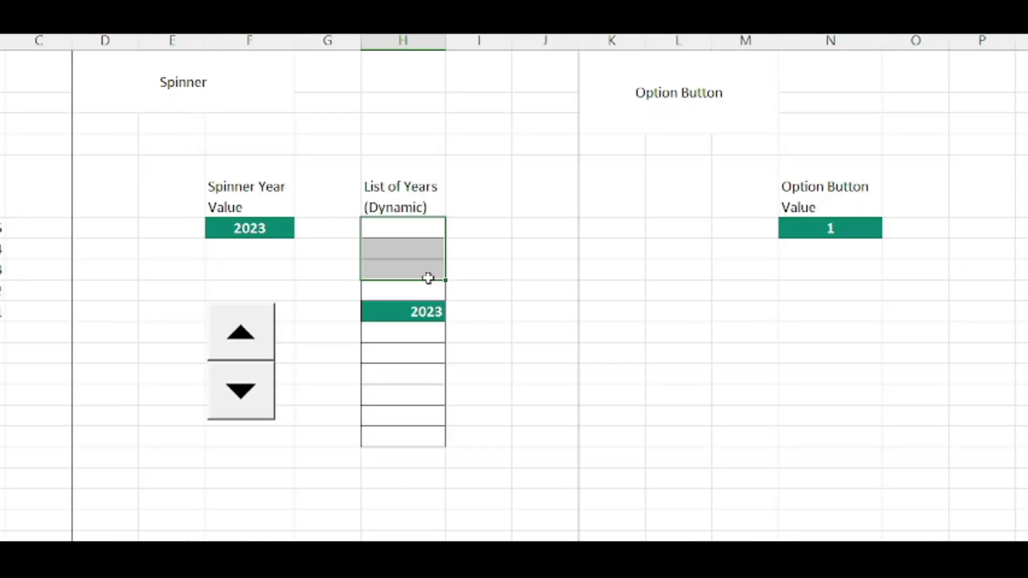
click(291, 229)
drag(429, 233, 430, 299)
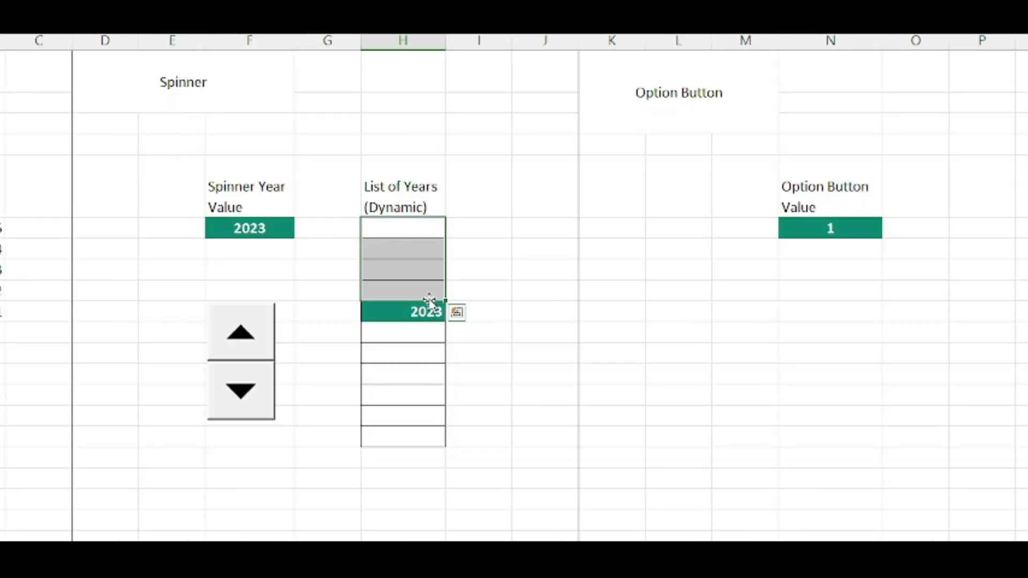
Enter the formula =IF(H10=2025,"",H10+1) in cell H9, directly above the green year cell.
click(431, 291)
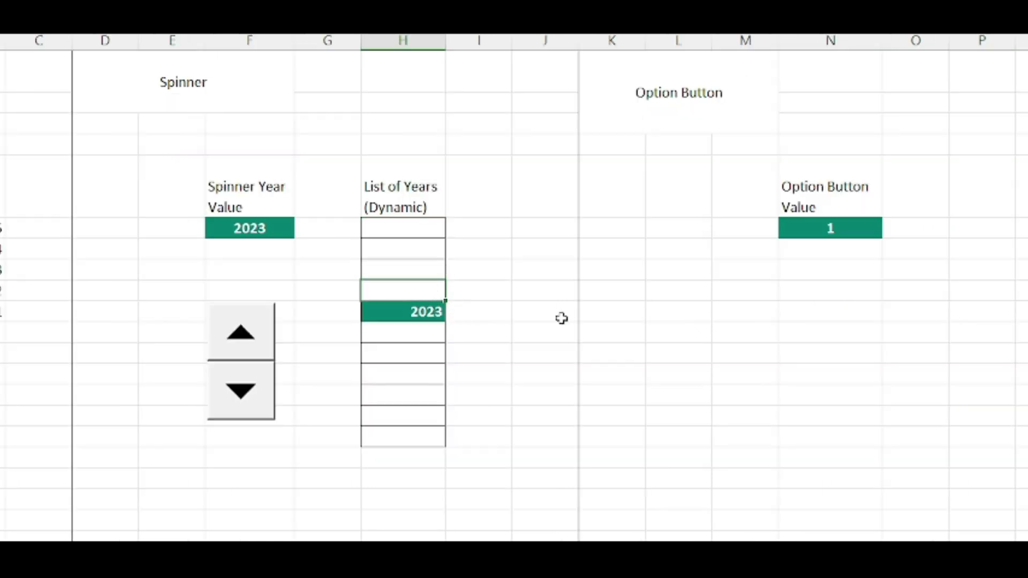
text(=IF()
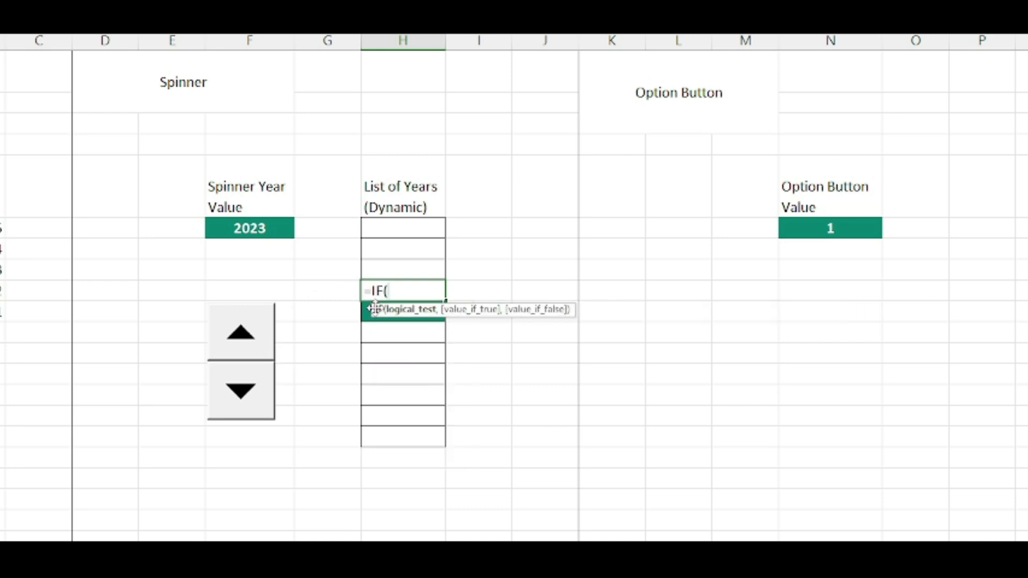
drag(370, 310, 461, 209)
click(419, 311)
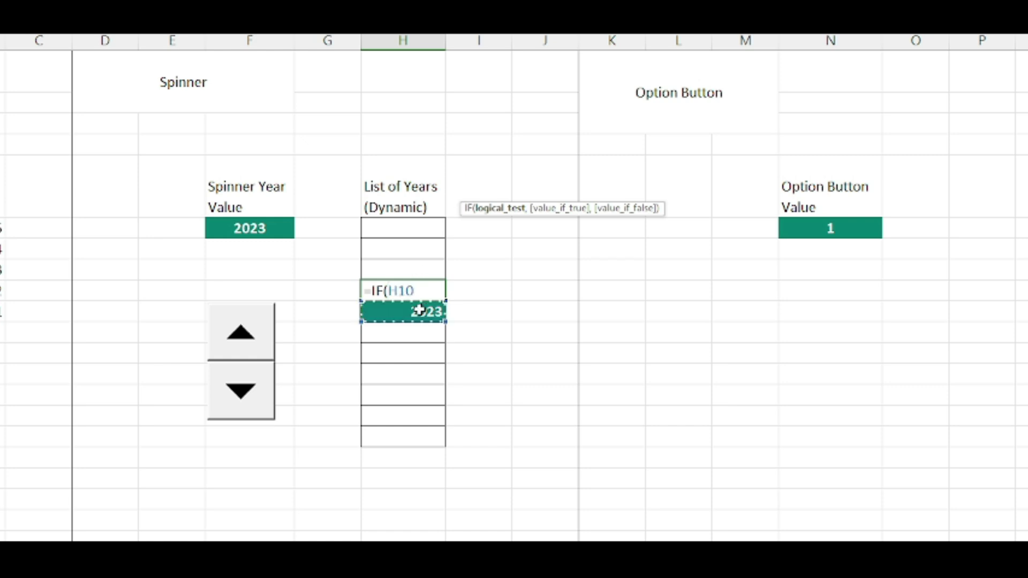
text(=202)
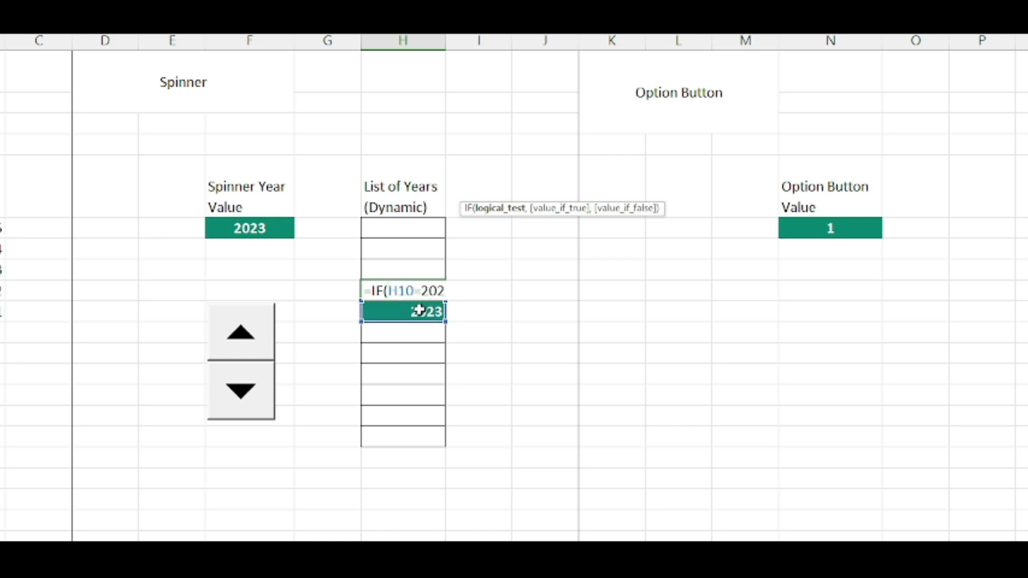
text(5,)
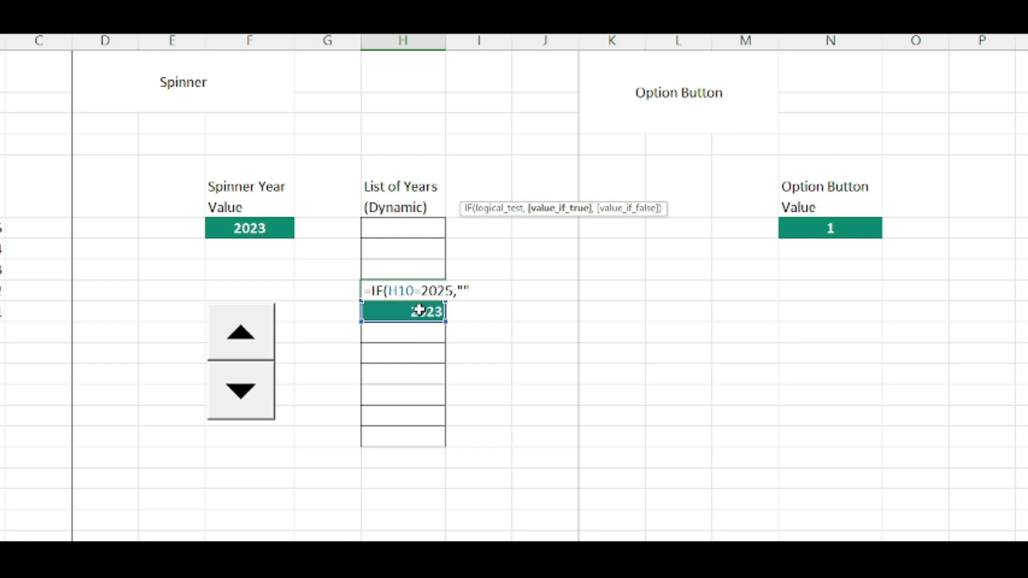
text(,)
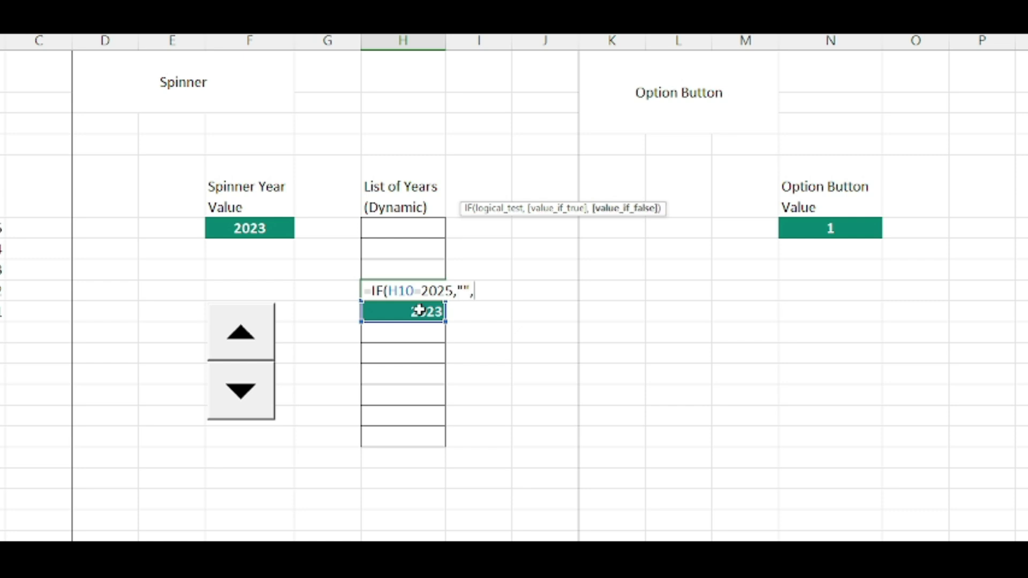
click(419, 310)
text(+1))
key(Return)
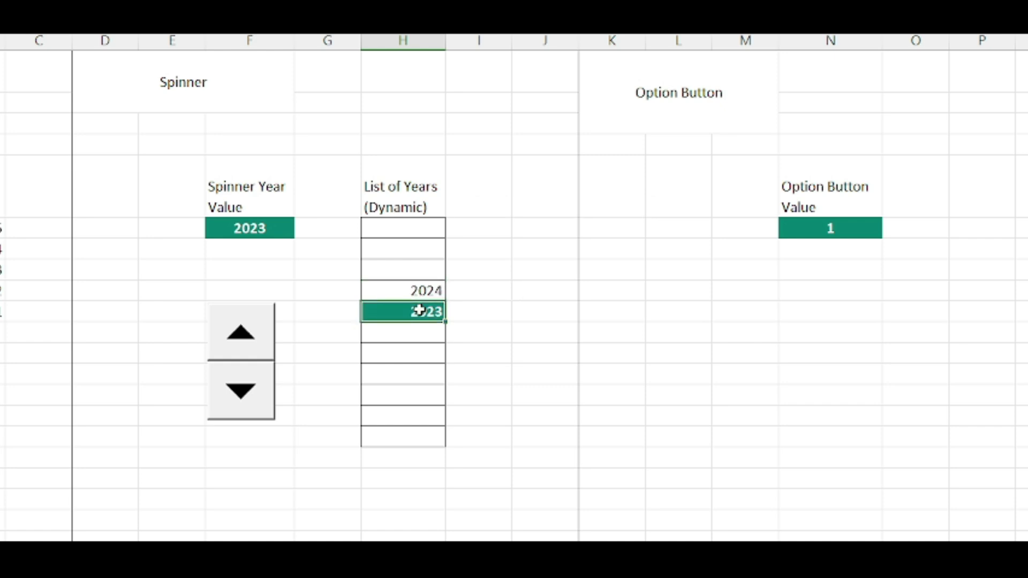
key(Up)
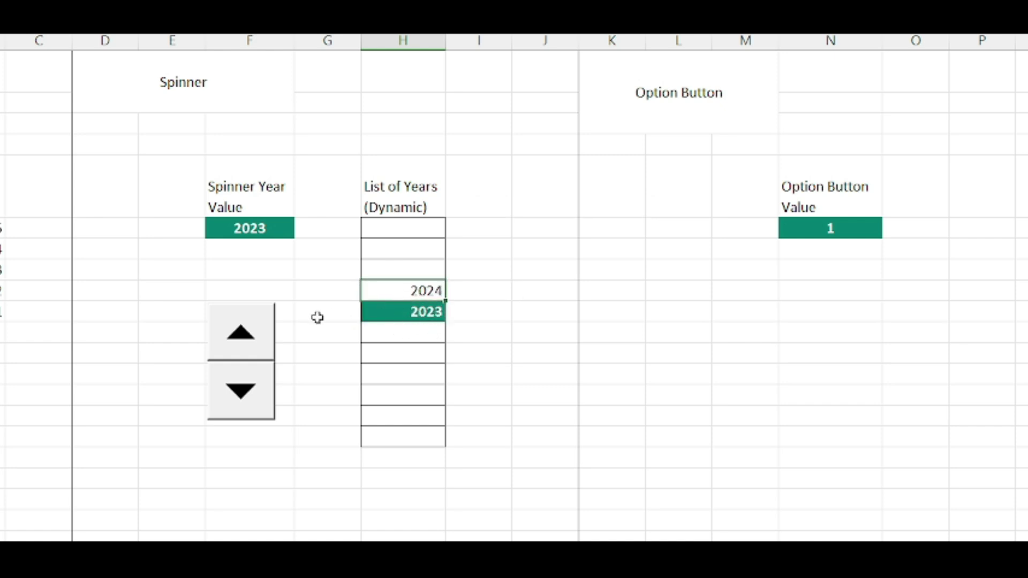
Test the H9 formula by stepping the spinner up to 2025 and back down to 2023.
click(244, 338)
click(245, 338)
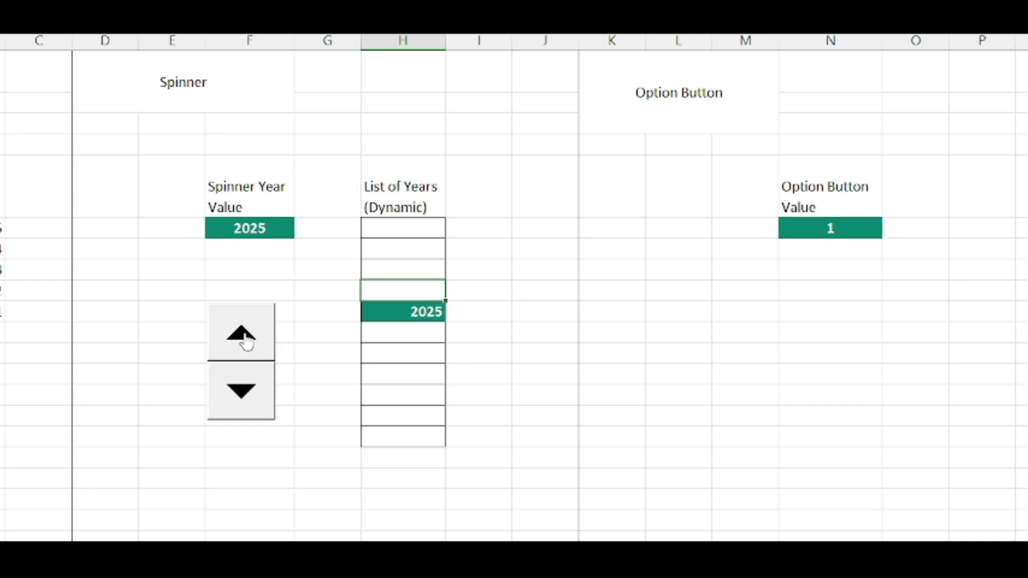
click(241, 390)
click(241, 390)
Enter the formula =IF(H9=2025,"",H9+1) in cell H8 of the List of Years column.
click(431, 262)
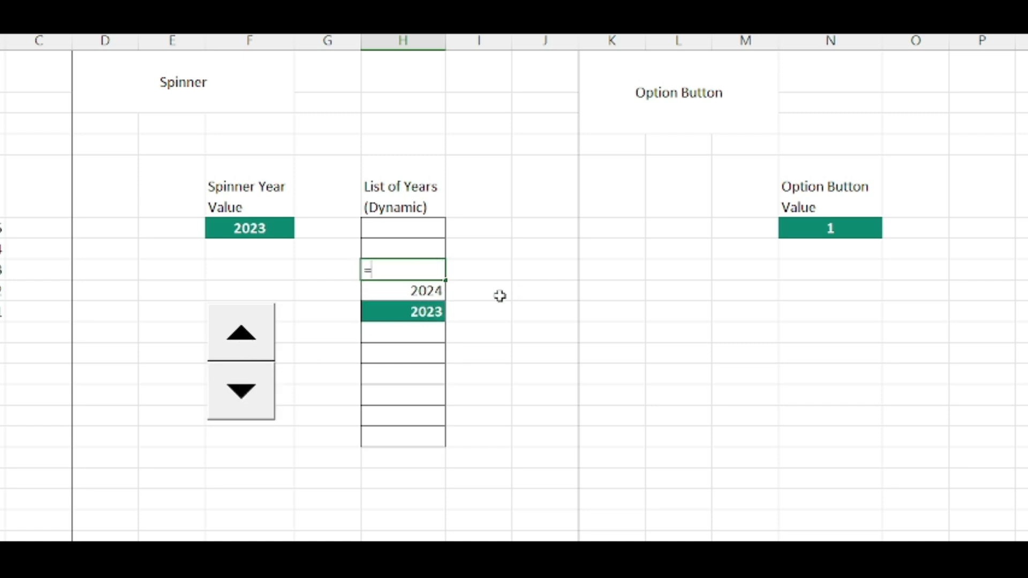
text(=IF()
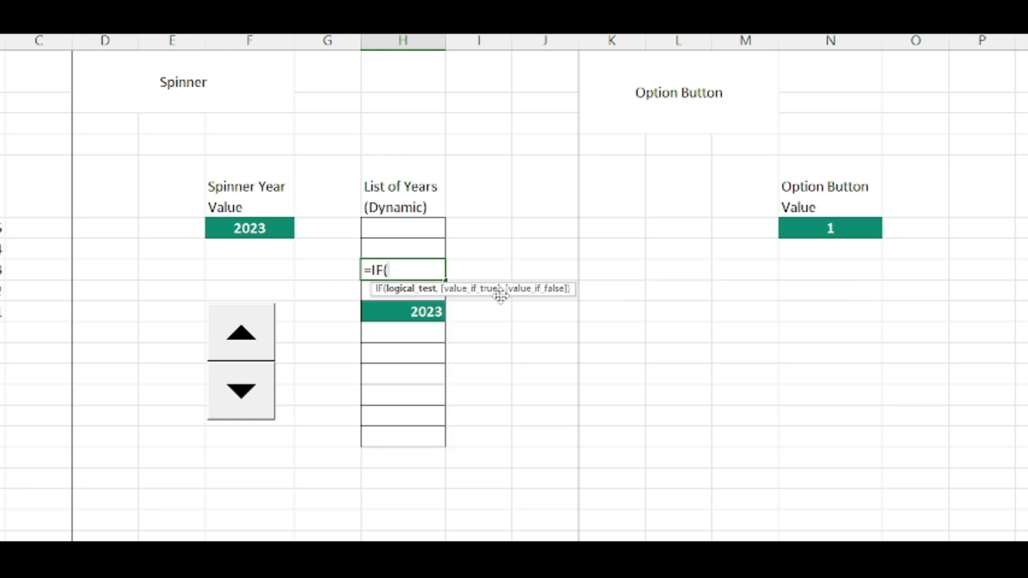
drag(375, 290, 530, 199)
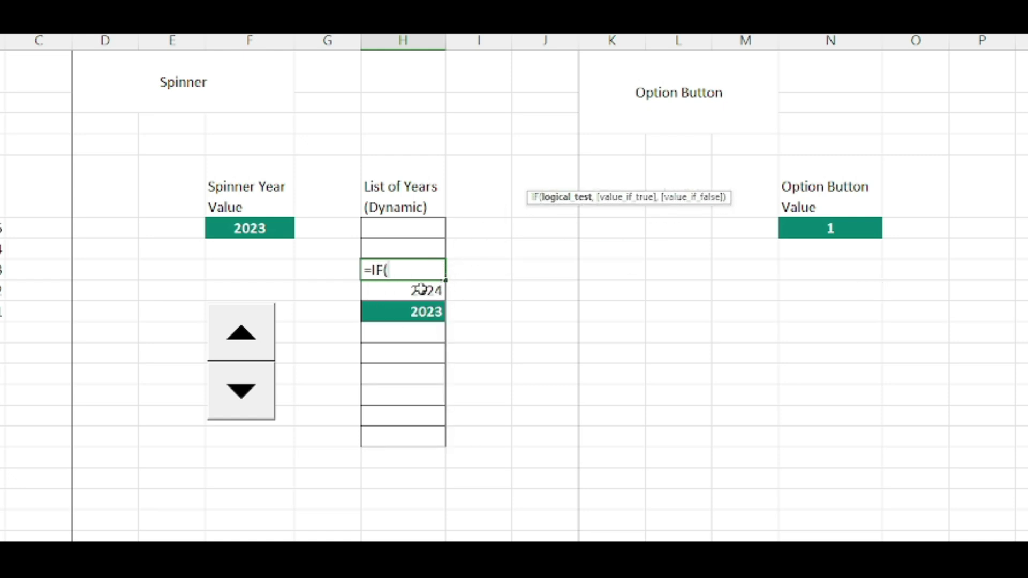
click(417, 290)
text(=)
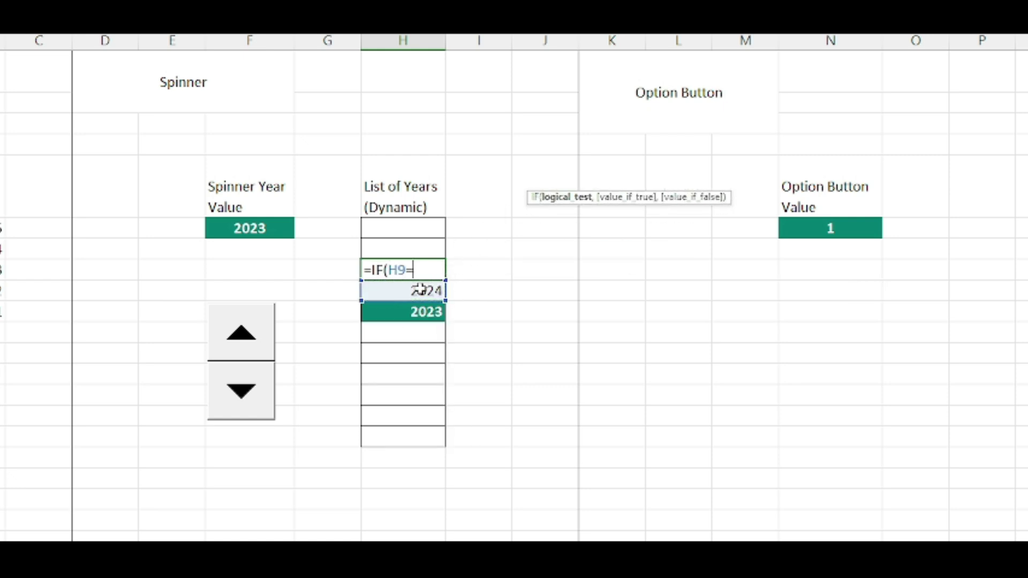
text(2025,)
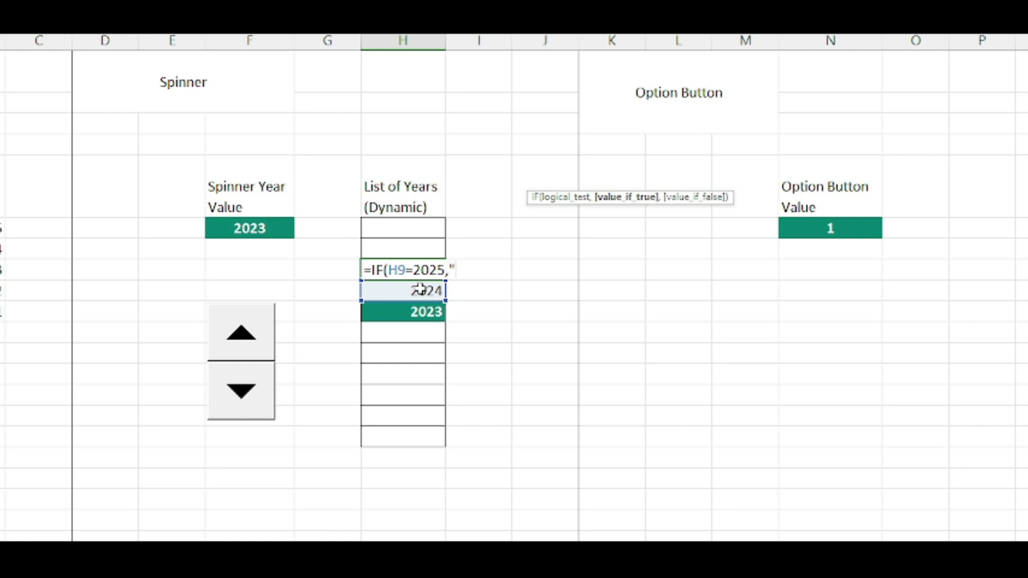
text("",)
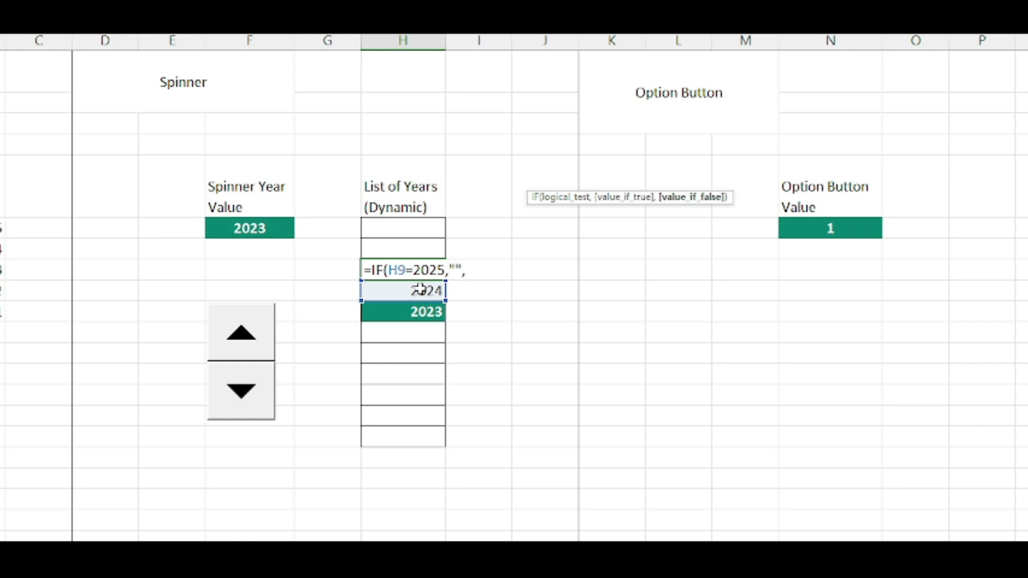
click(421, 289)
text(+)
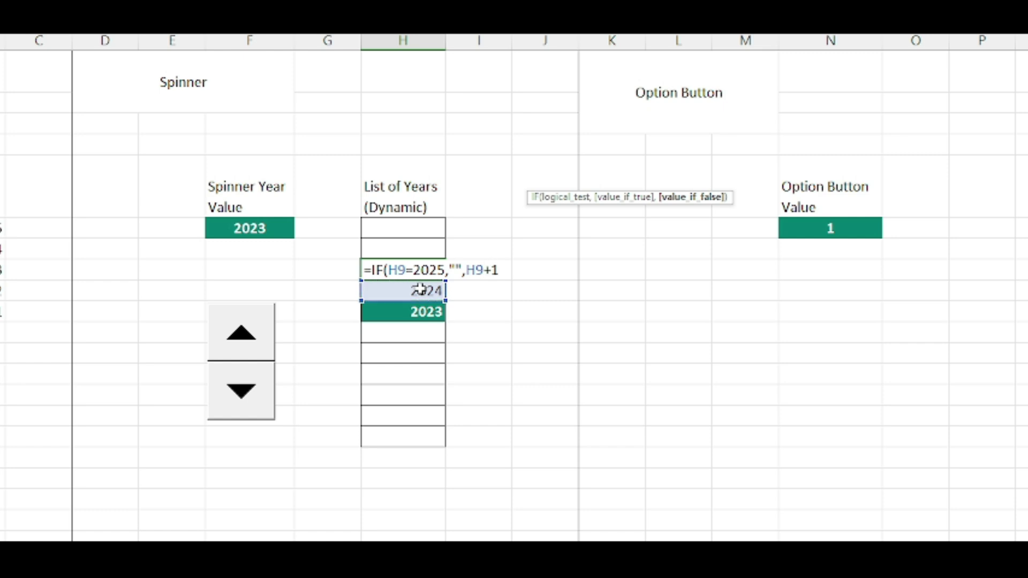
text(1))
key(ctrl+Return)
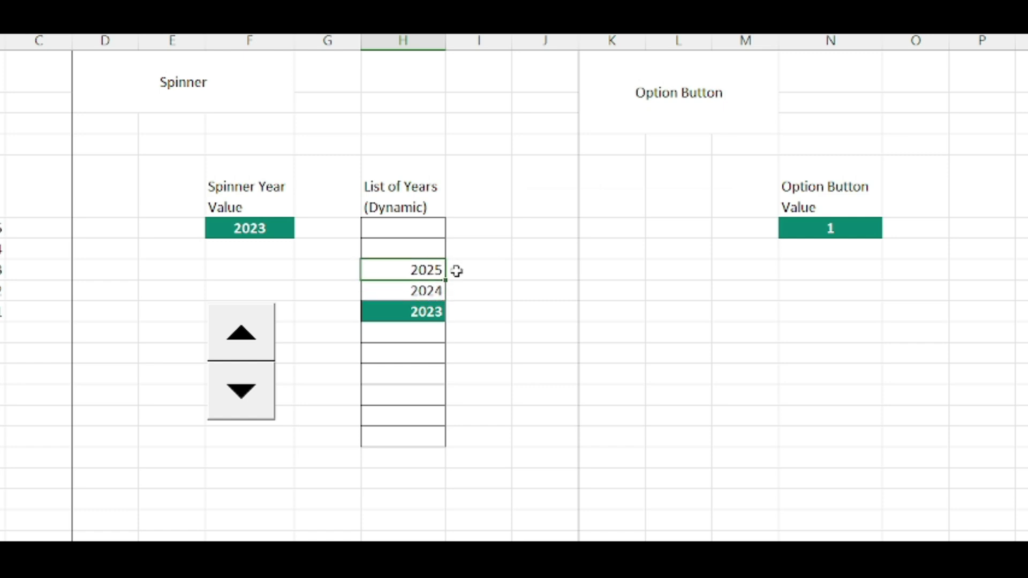
Enter the formula =IF(H8=2025,"",H8+1) in cell H7 of the List of Years column.
click(422, 247)
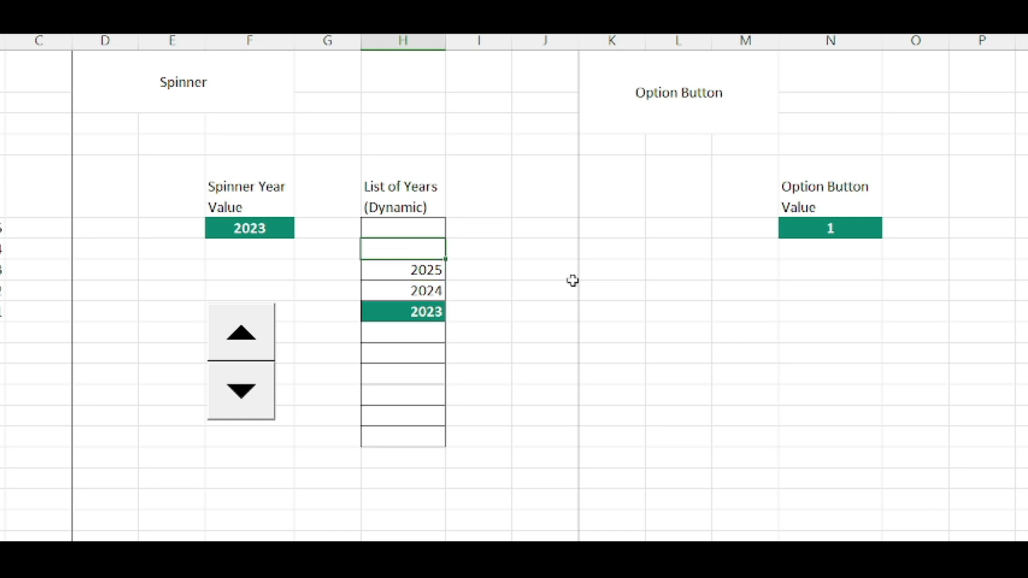
text(=IF()
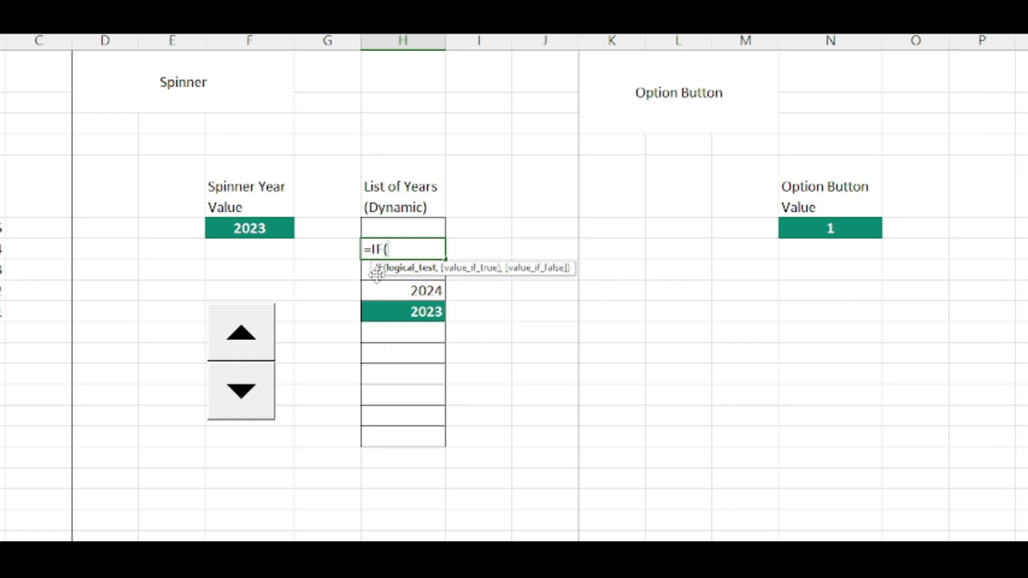
click(435, 269)
text(=)
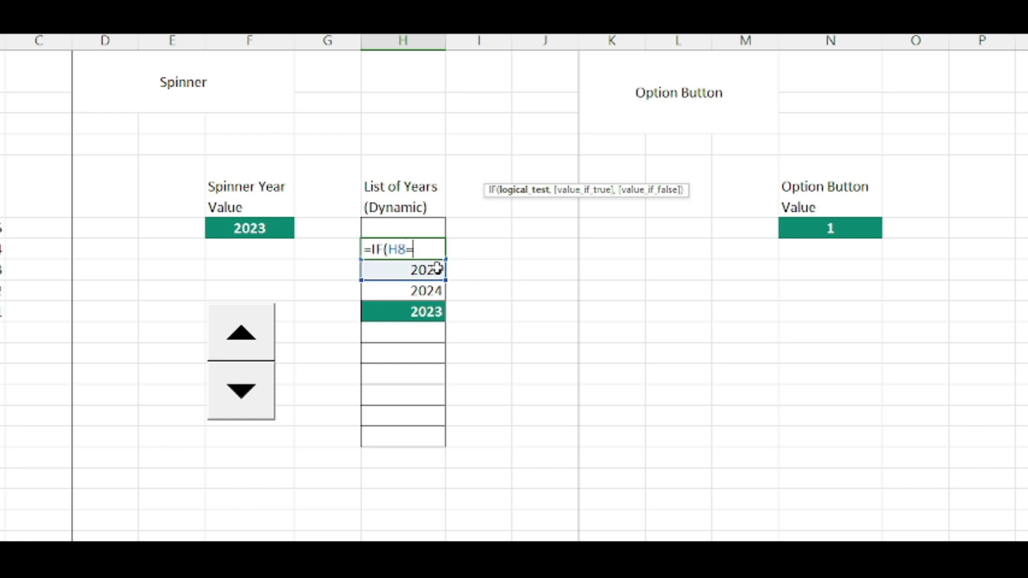
text(2025,"",)
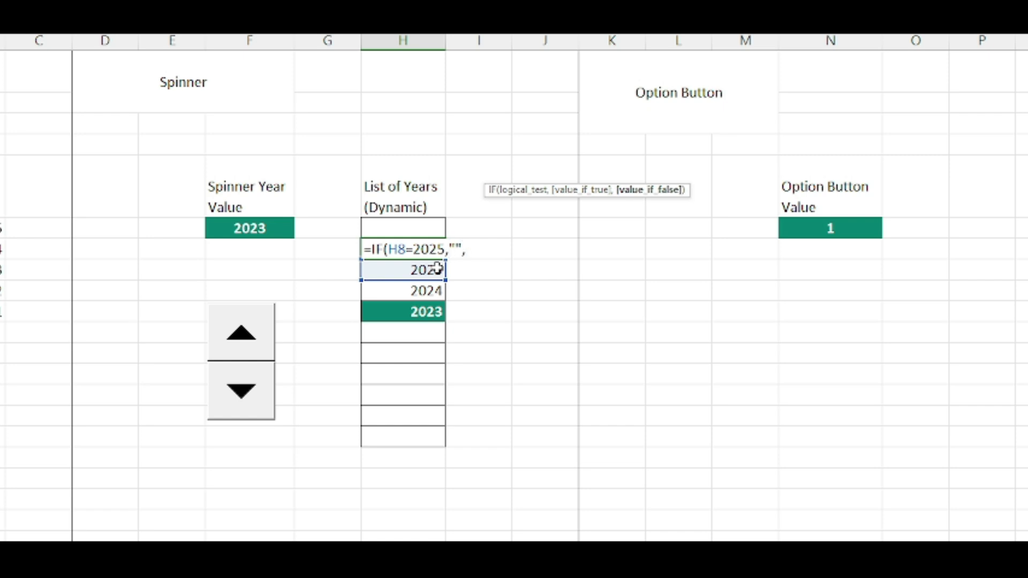
click(438, 268)
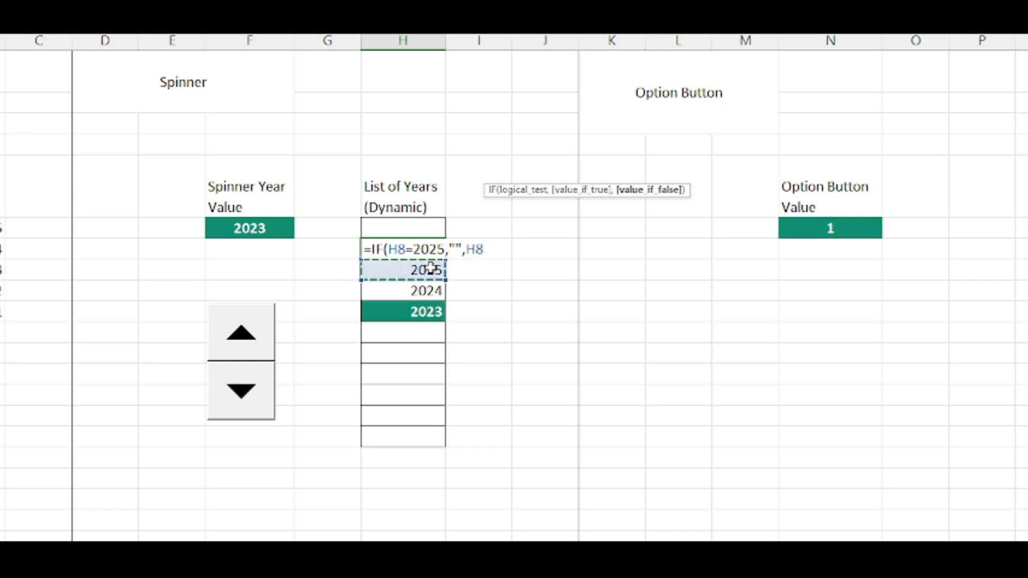
text(+1))
key(Return)
key(Up)
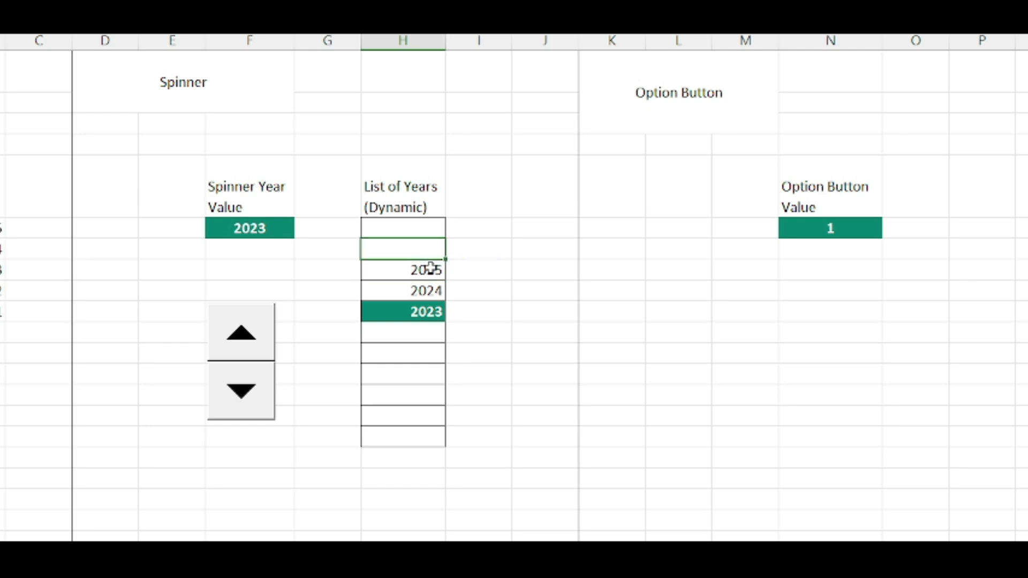
Test the H7 formula by stepping the spinner up to 2025, down to 2021 and back to 2022.
click(222, 329)
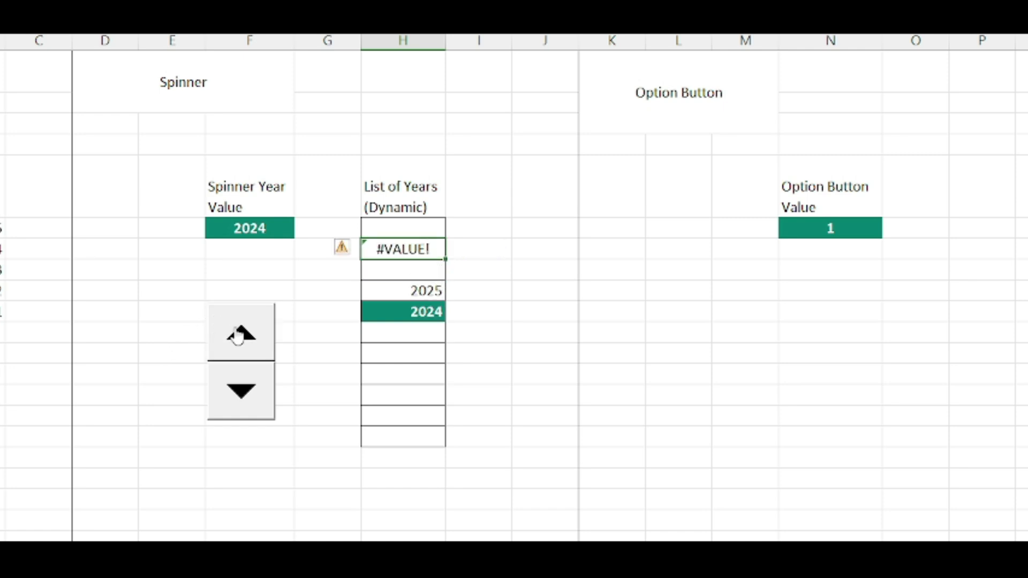
click(237, 336)
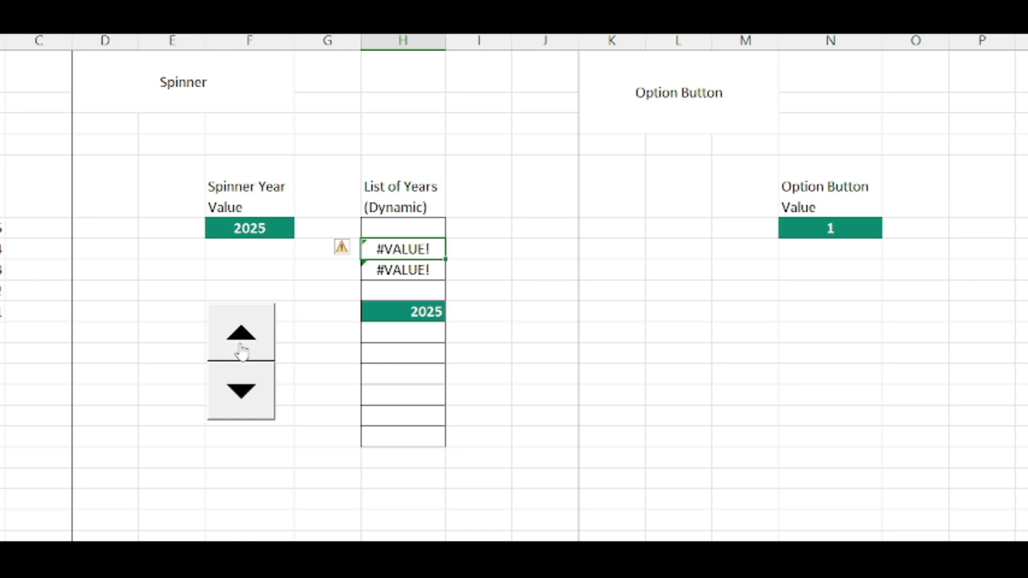
click(243, 393)
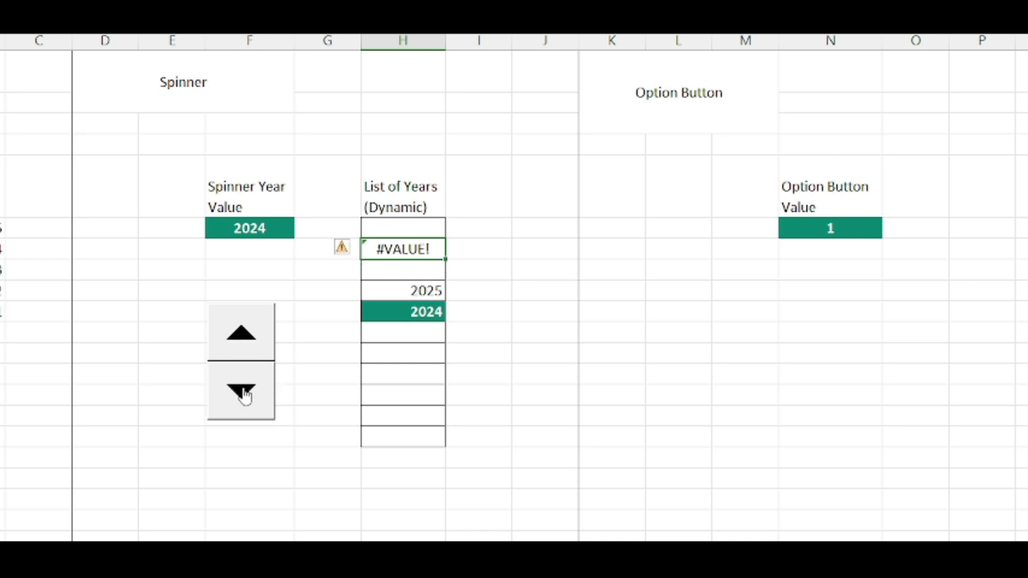
click(243, 394)
click(244, 397)
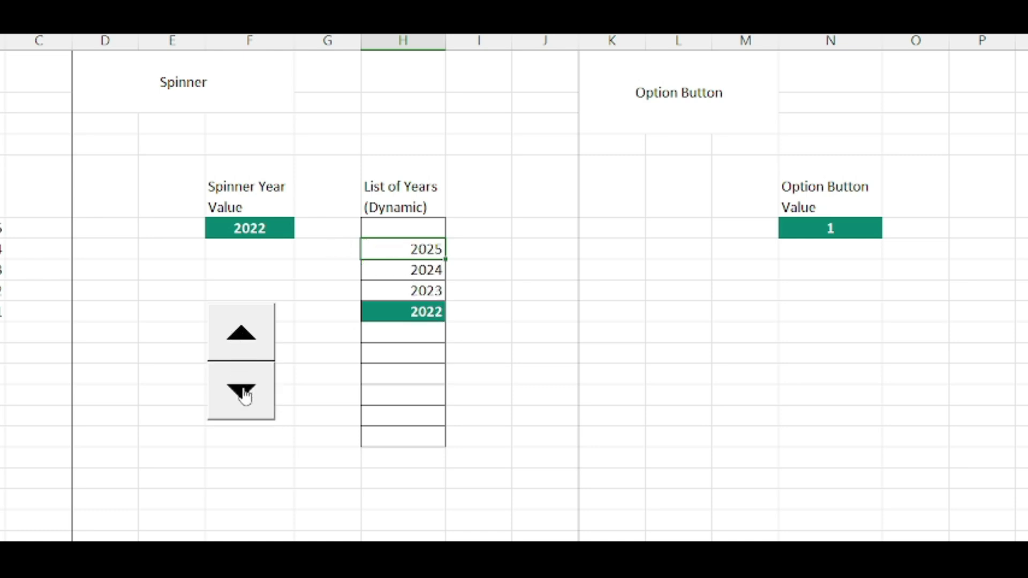
click(245, 397)
click(254, 338)
With the spinner stepped to 2021, enter the formula =IF(H7=2025,"",H7+1) in cell H6 of the List of Years column.
click(423, 229)
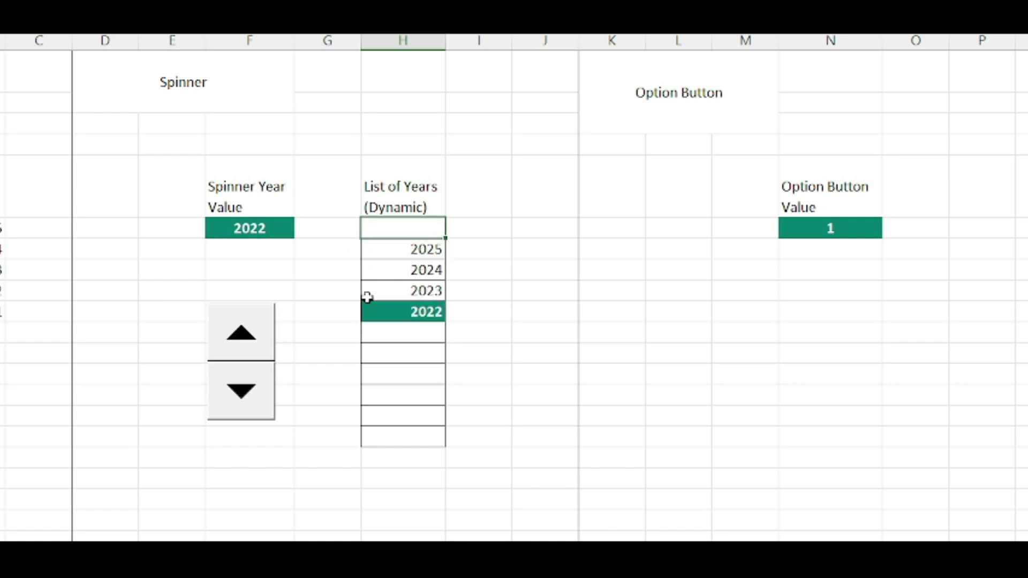
click(234, 335)
click(236, 413)
click(236, 413)
text(=IF()
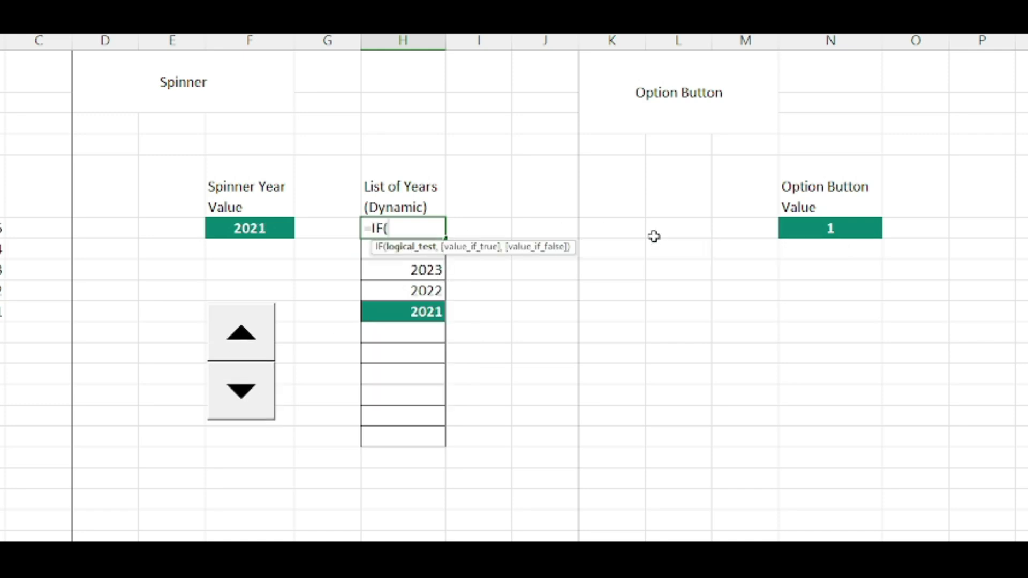
click(364, 250)
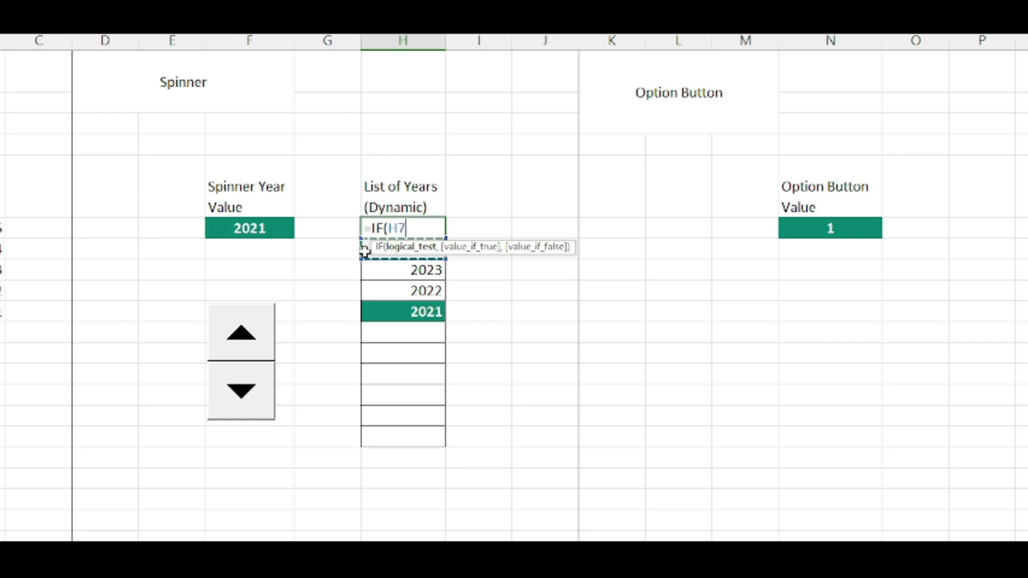
text(=2025,"",)
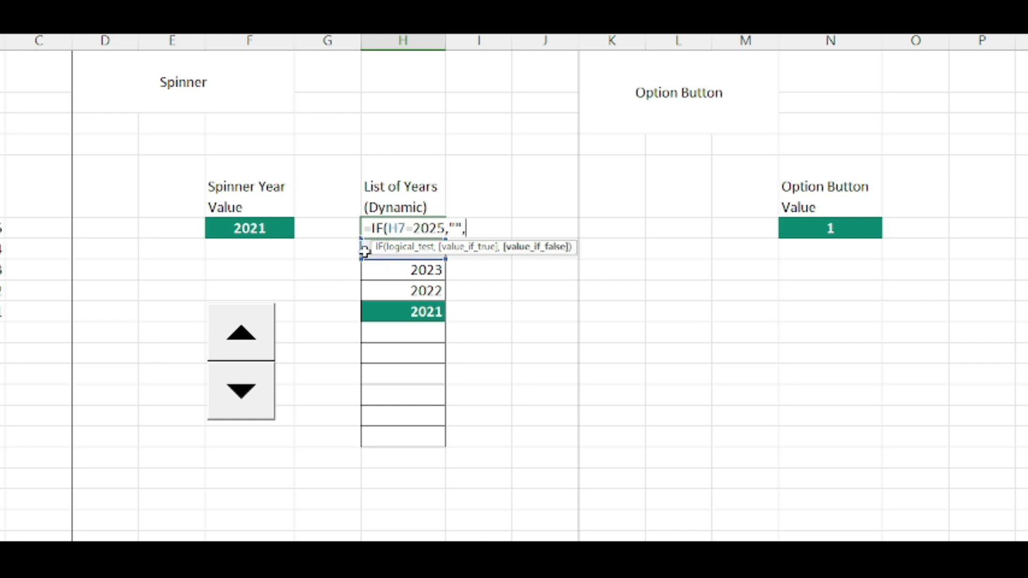
click(364, 251)
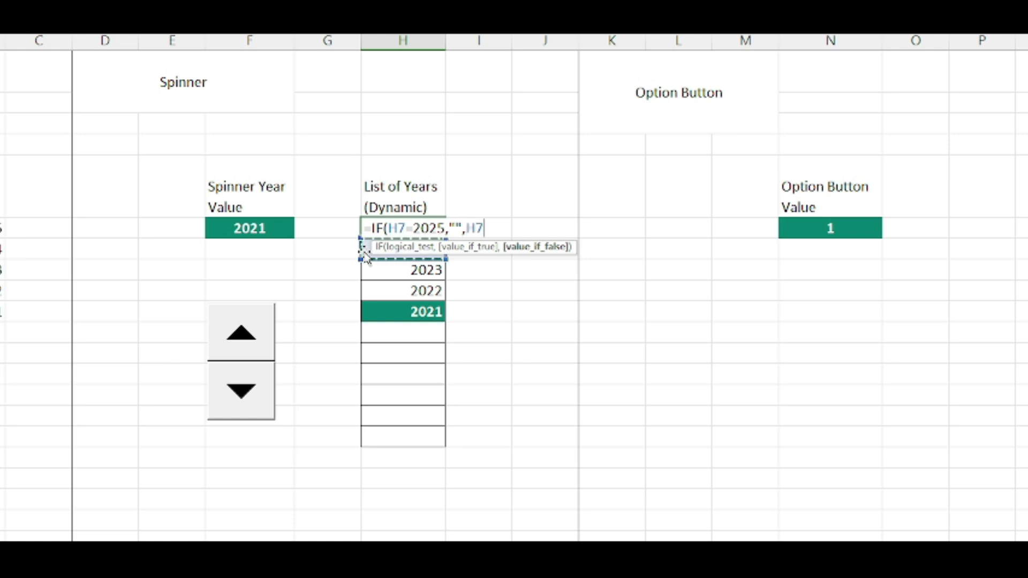
text(+1))
key(ctrl+Return)
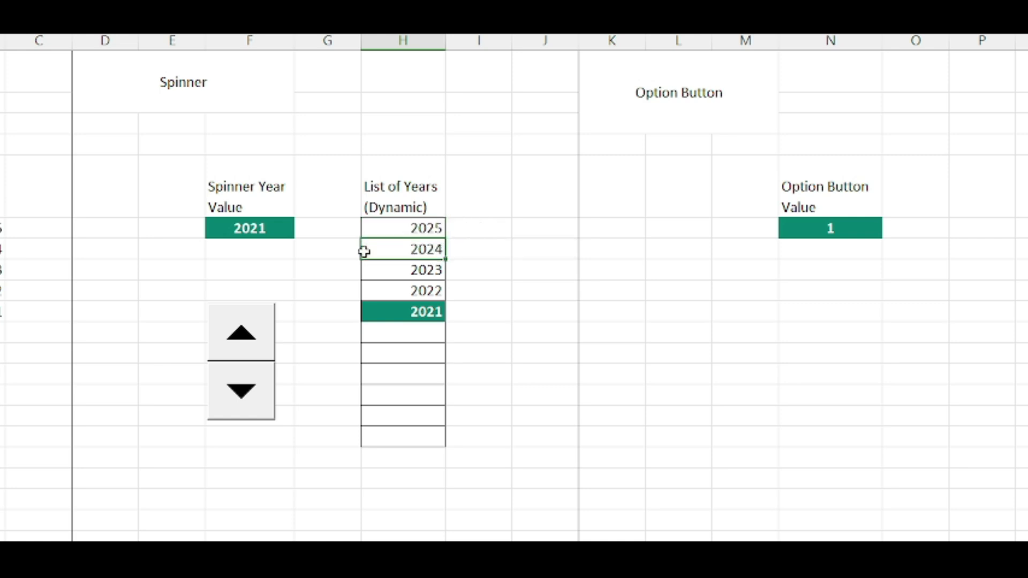
Test the H6 formula by stepping the spinner up from 2021 to 2025.
click(250, 343)
click(250, 343)
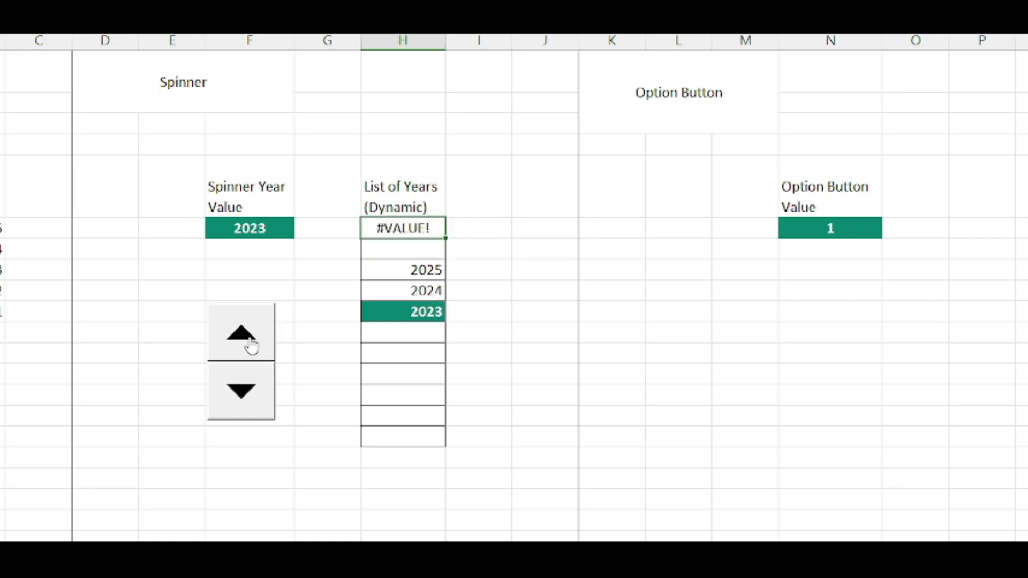
click(250, 343)
click(250, 343)
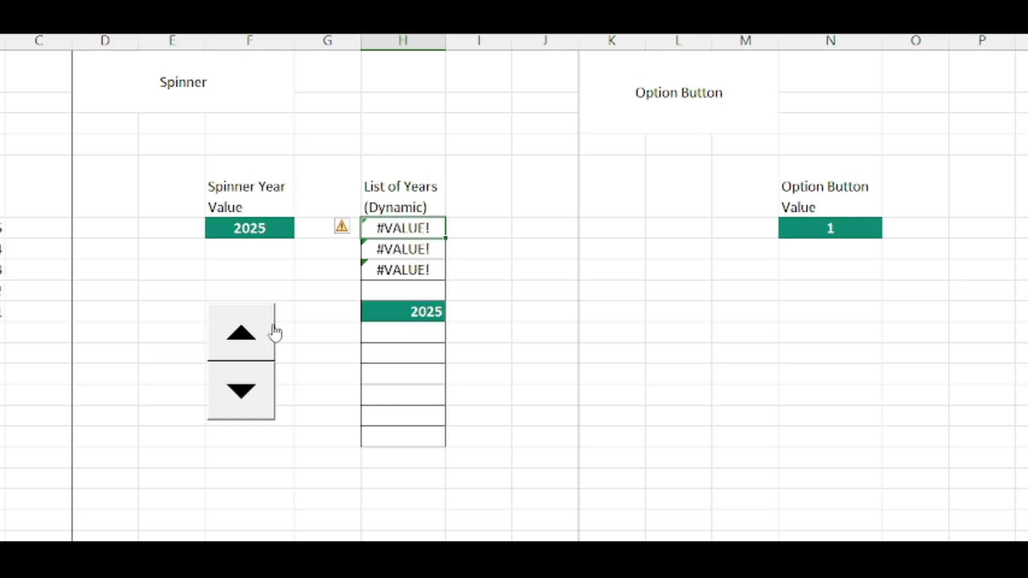
Wrap the H6 formula in IFERROR with a blank fallback: =IFERROR(IF(H7=2025,"",H7+1),"").
double_click(434, 228)
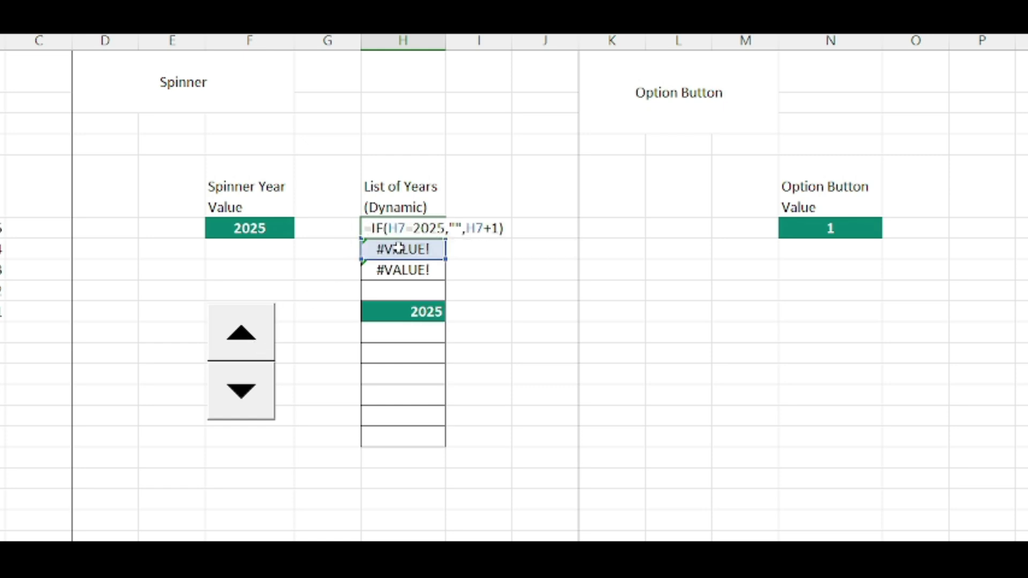
text(IFERROR()
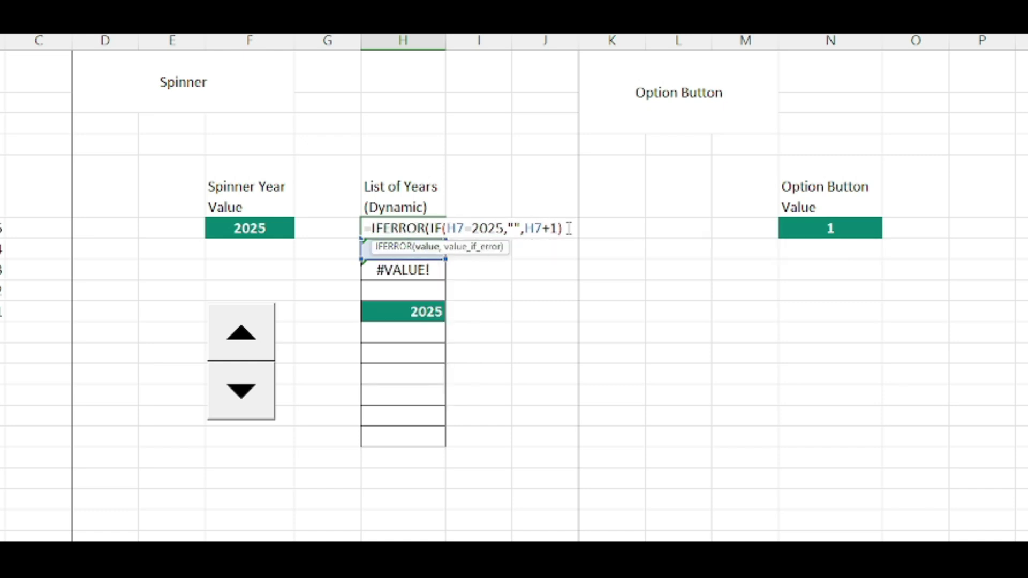
text(m)
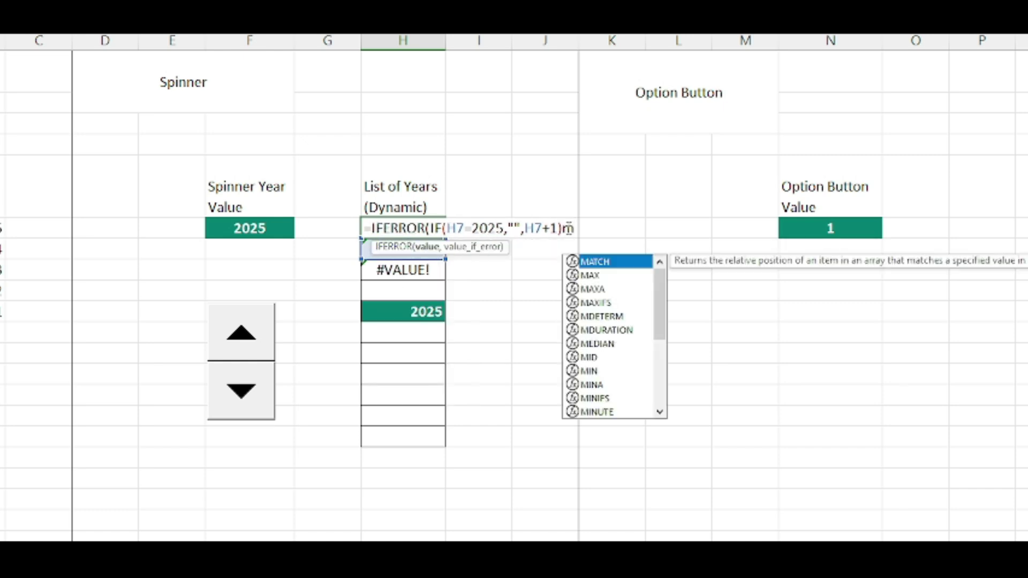
key(BackSpace)
text(,)
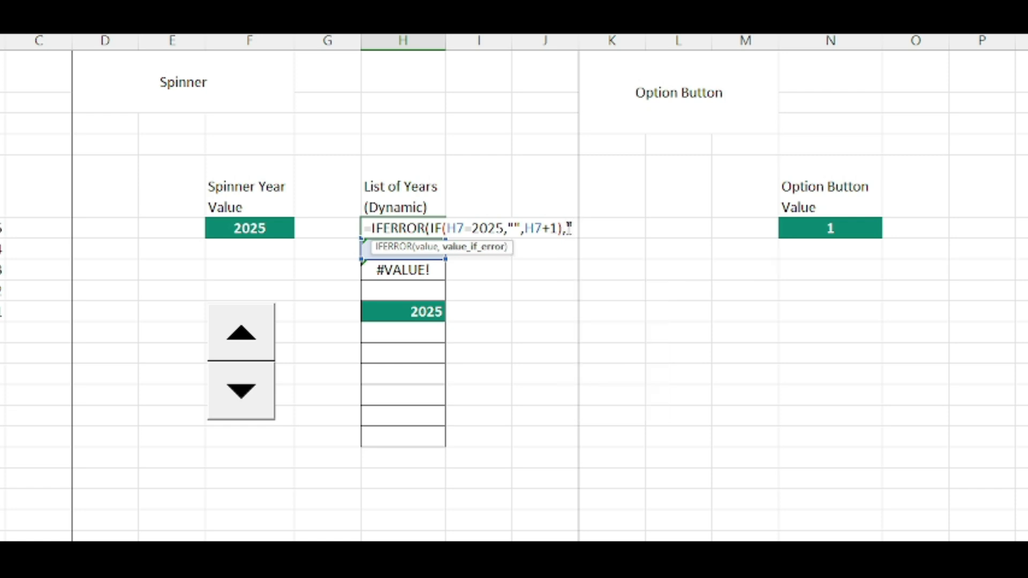
text(""))
key(Return)
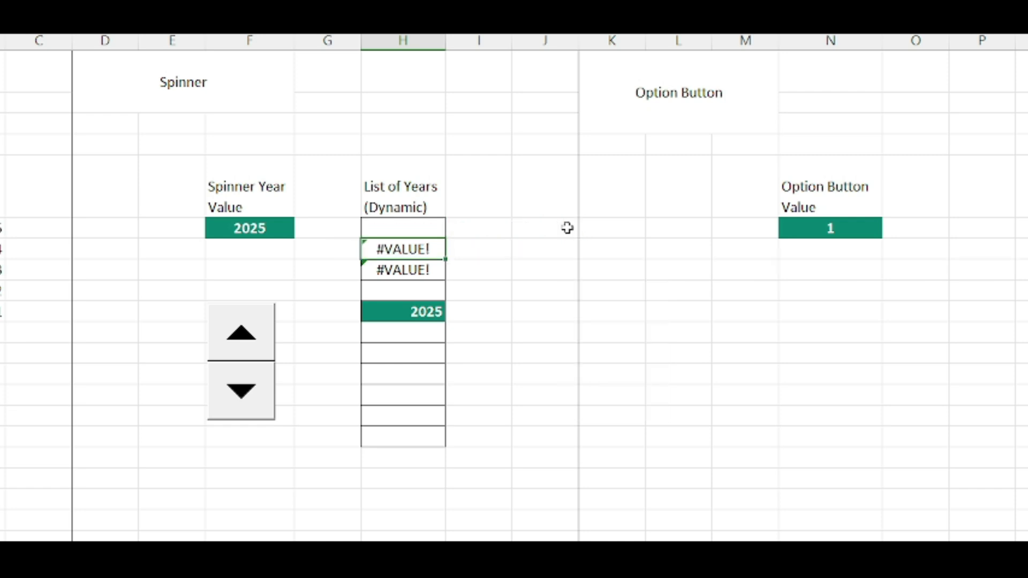
Wrap the H7 formula in IFERROR with a blank fallback: =IFERROR(IF(H8=2025,"",H8+1),"").
key(F2)
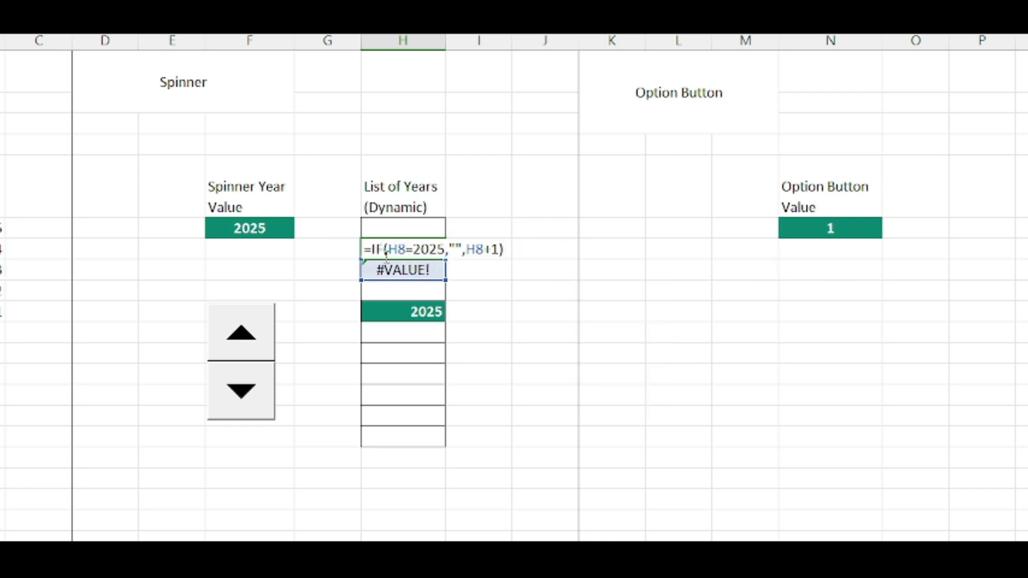
text(ife)
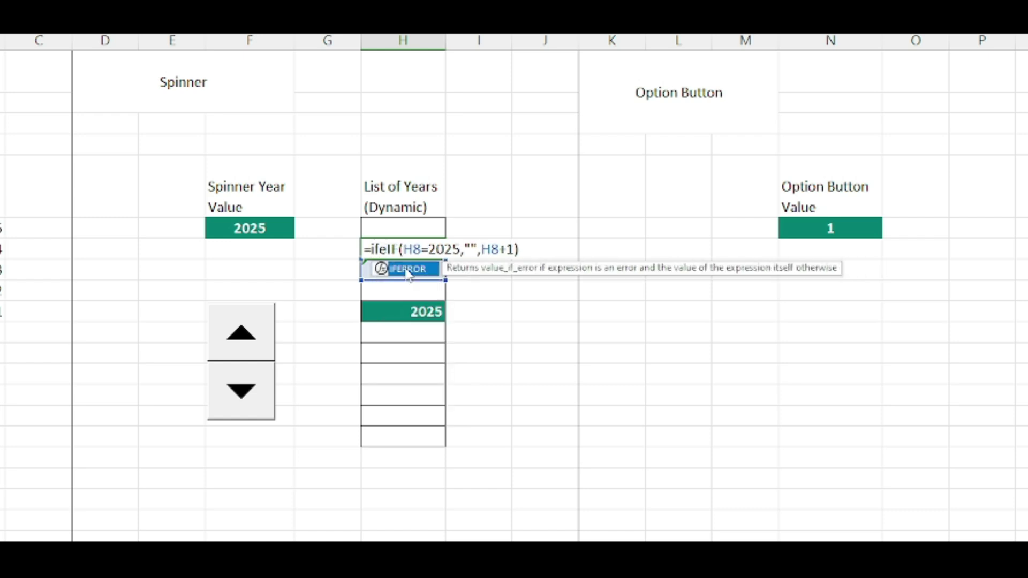
double_click(408, 269)
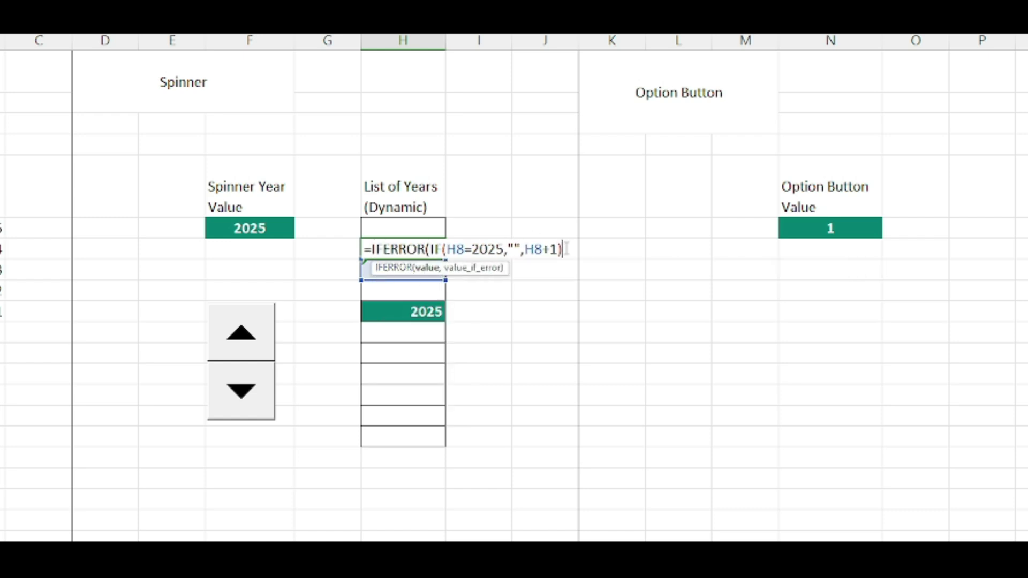
text(,)
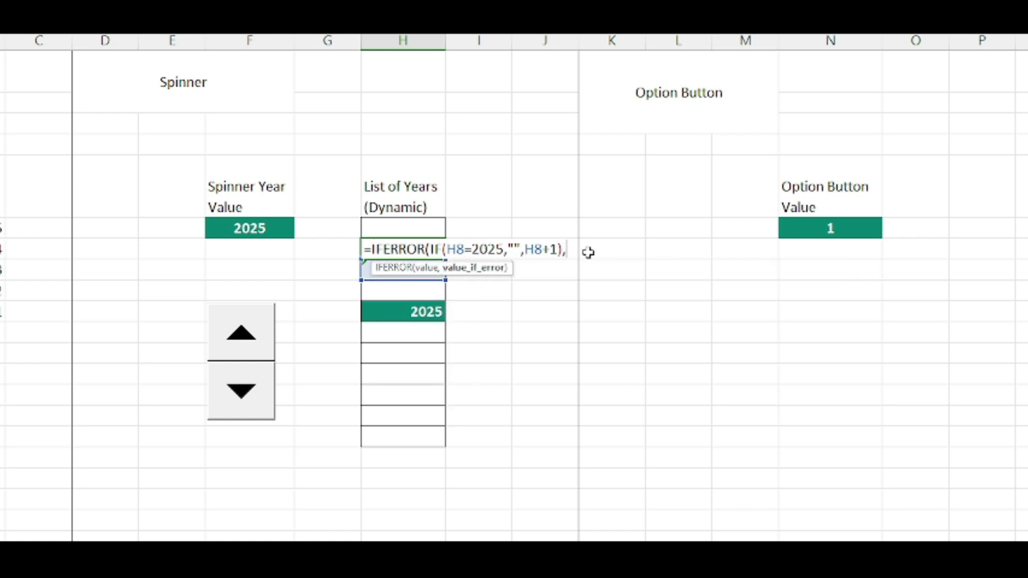
text("")
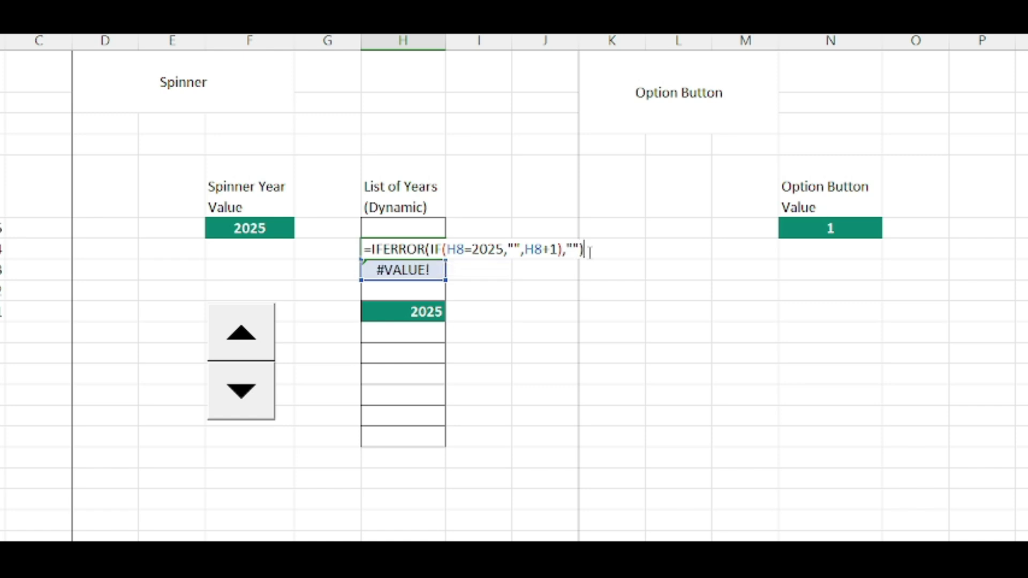
text())
drag(429, 249, 561, 243)
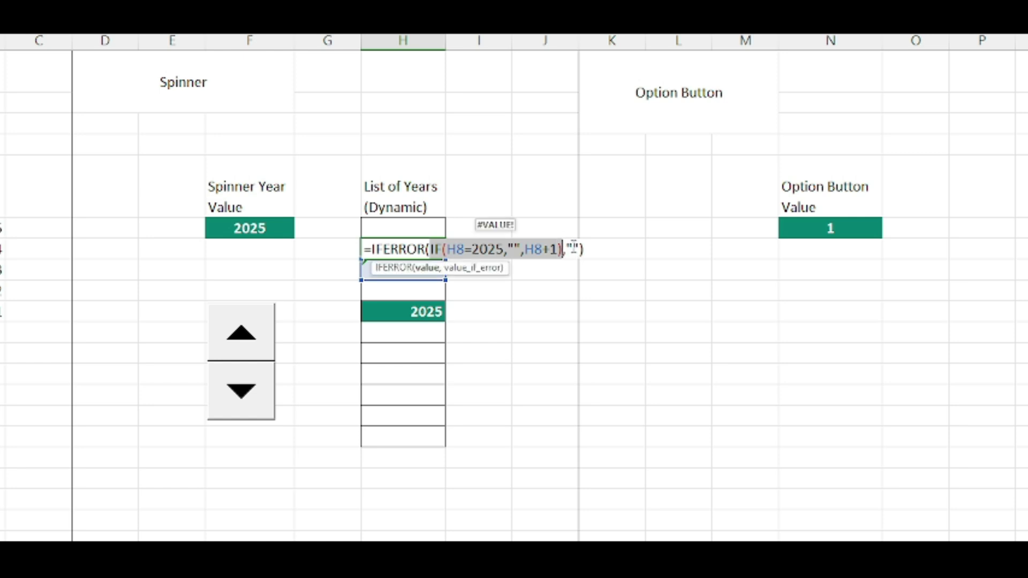
click(562, 249)
key(Return)
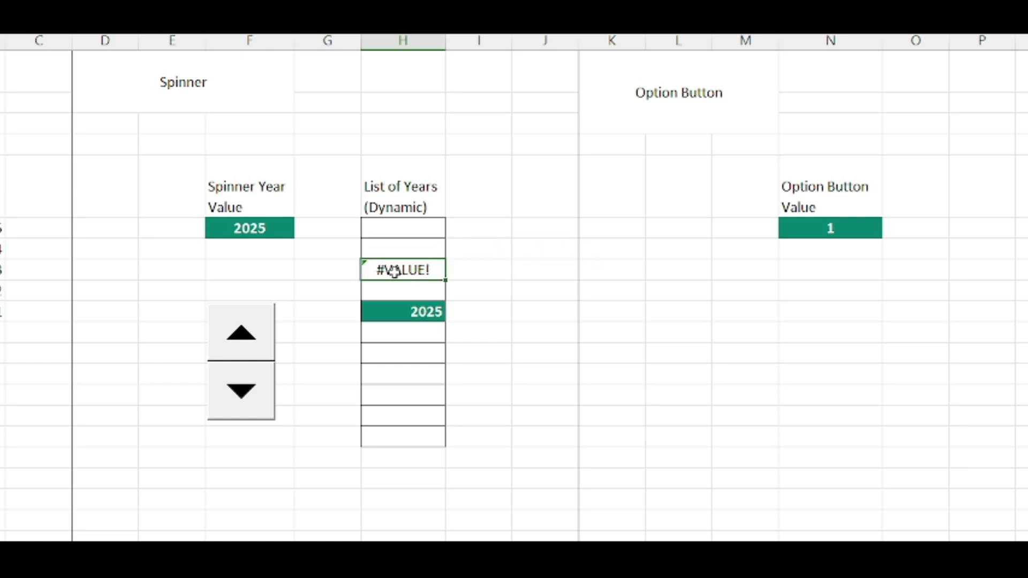
Wrap the H8 formula in IFERROR with a blank fallback: =IFERROR(IF(H9=2025,"",H9+1),"").
double_click(375, 269)
click(374, 269)
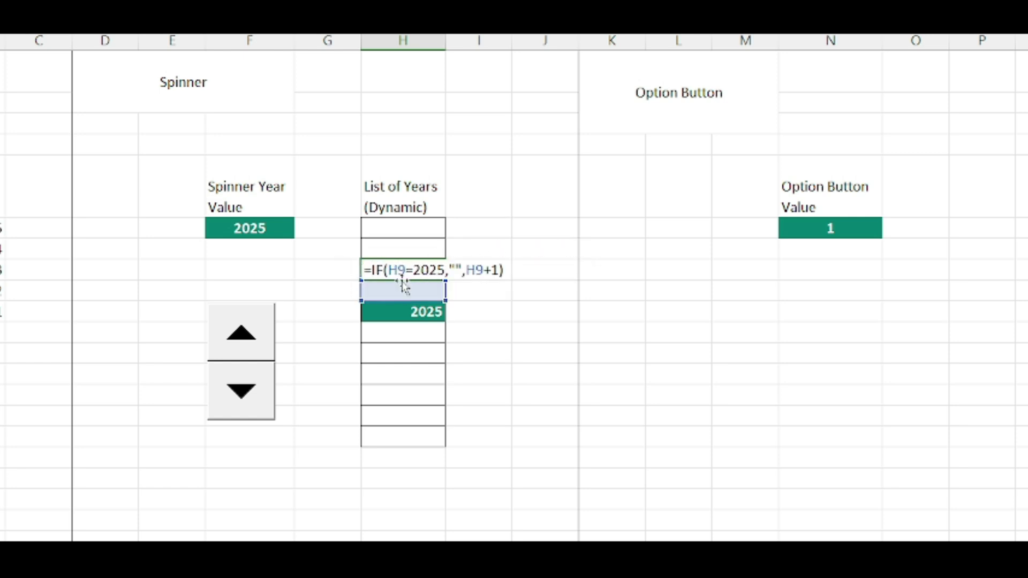
text(IFERROR()
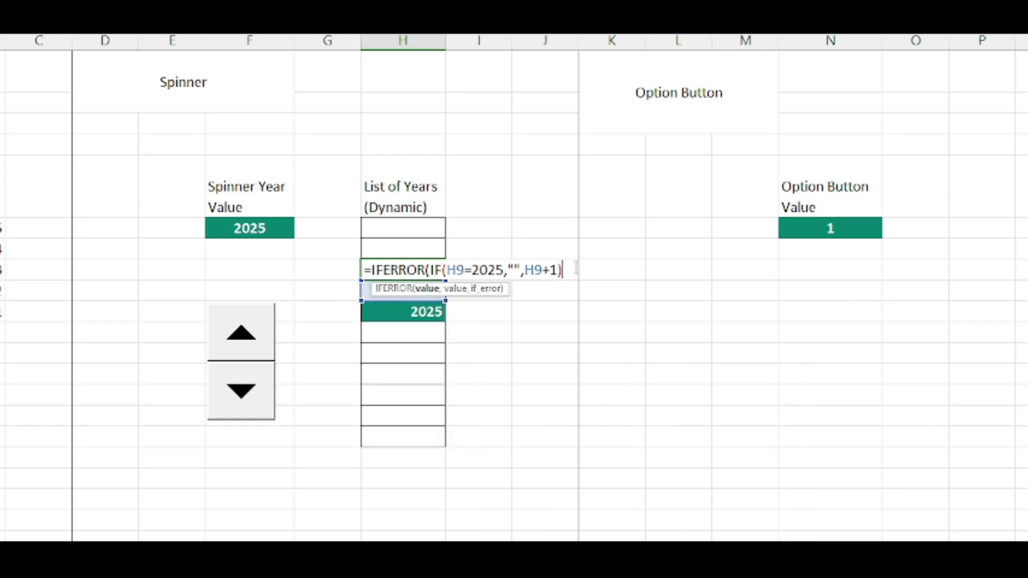
text(,"")
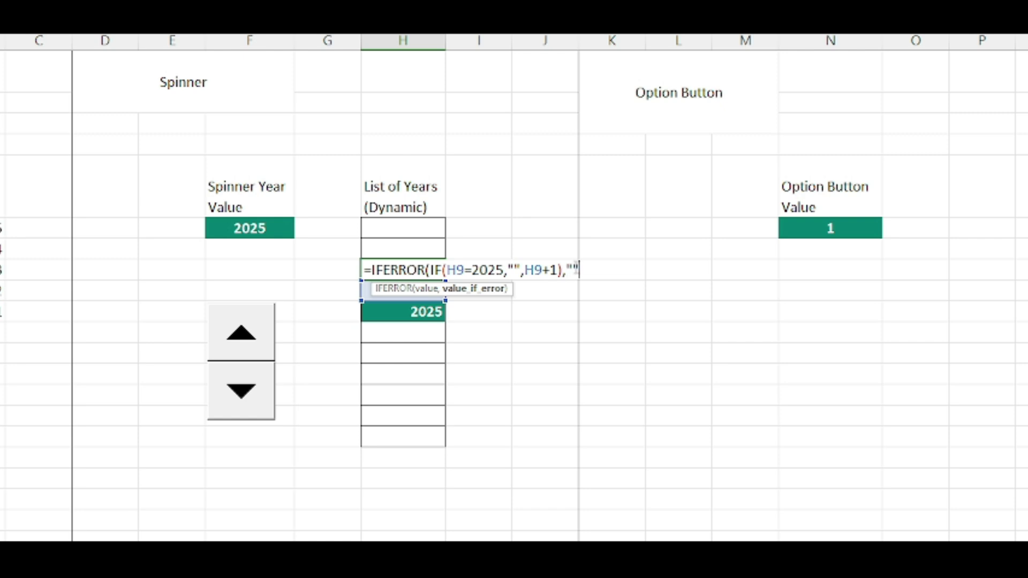
text())
key(Return)
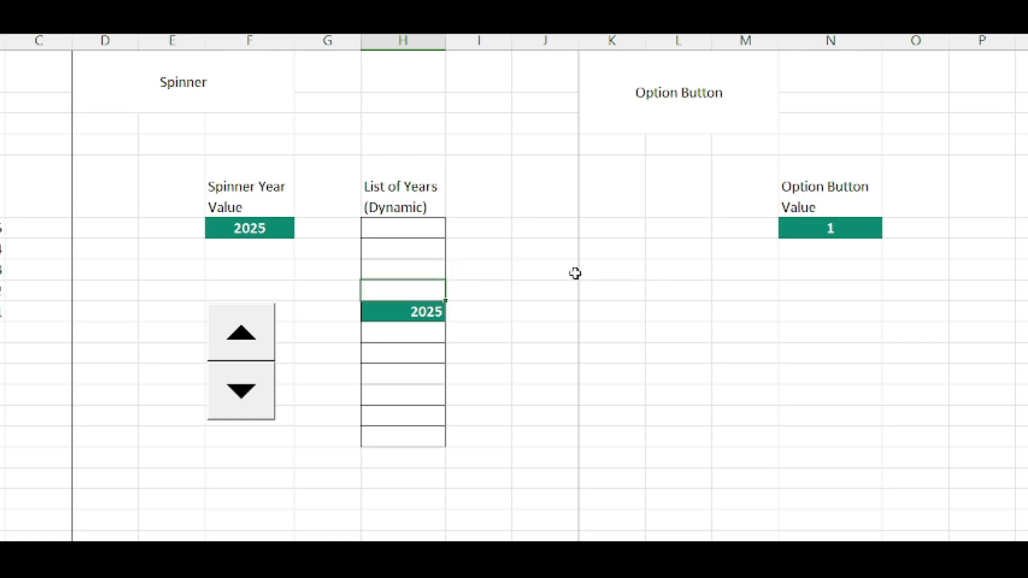
Review the H9 formula and test the upper year list by stepping the spinner down to 2021 and back up to 2024.
double_click(407, 289)
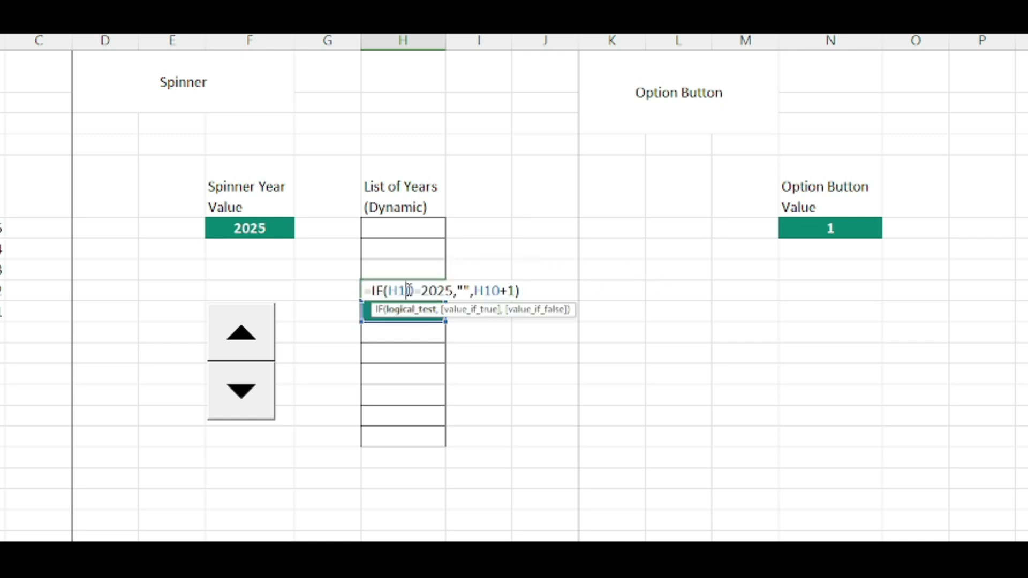
key(Return)
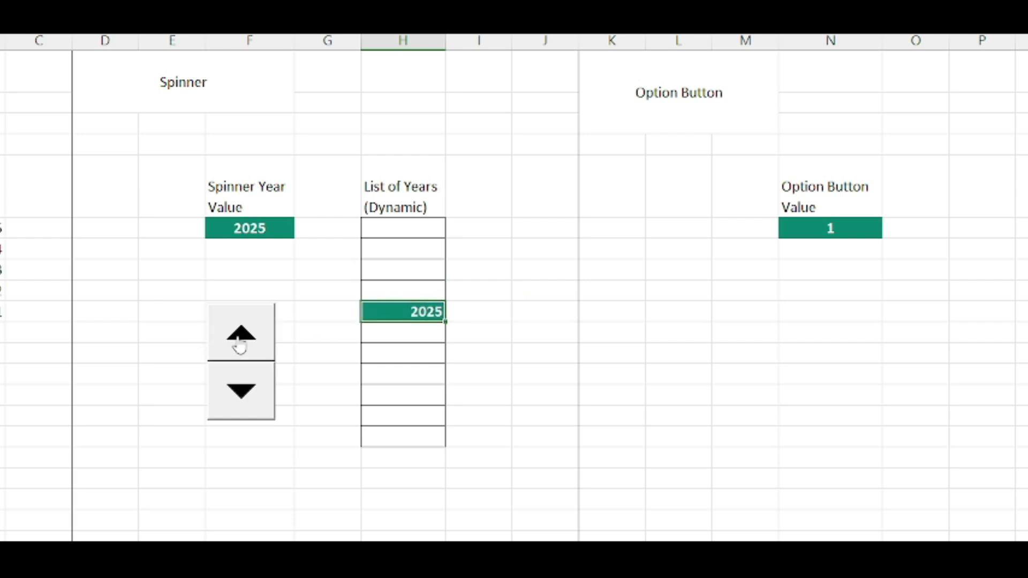
click(251, 381)
click(251, 390)
click(250, 390)
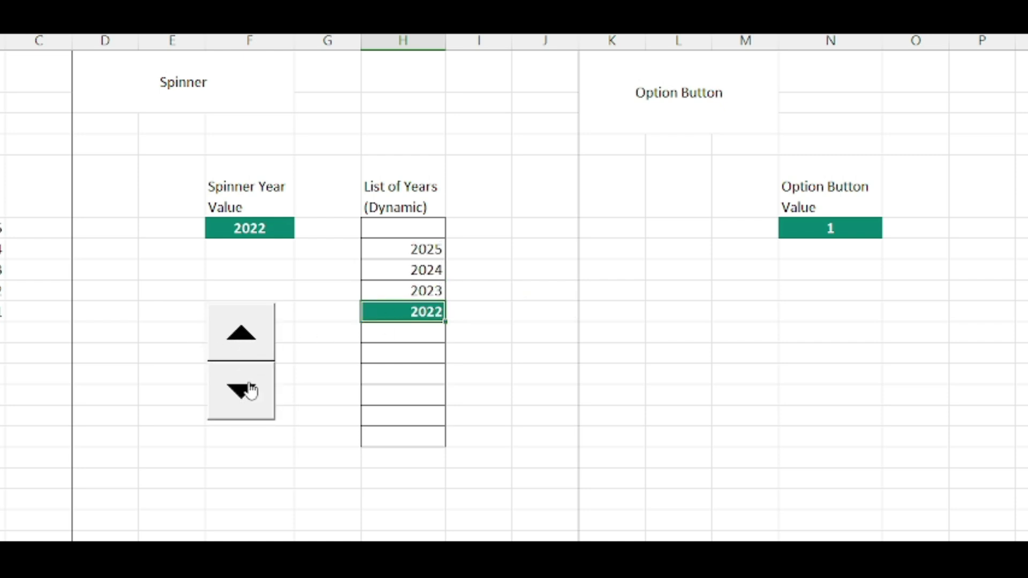
click(252, 391)
click(259, 352)
click(259, 353)
click(259, 353)
Review the existing formula in cell H11, directly below the green year cell, and the list cells beneath it.
double_click(414, 333)
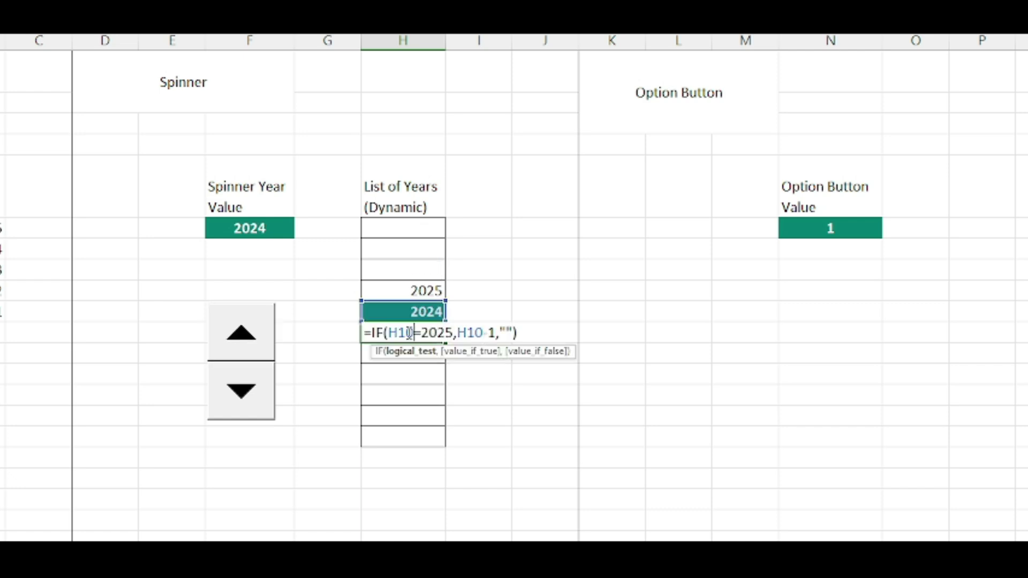
key(Return)
drag(391, 333, 395, 461)
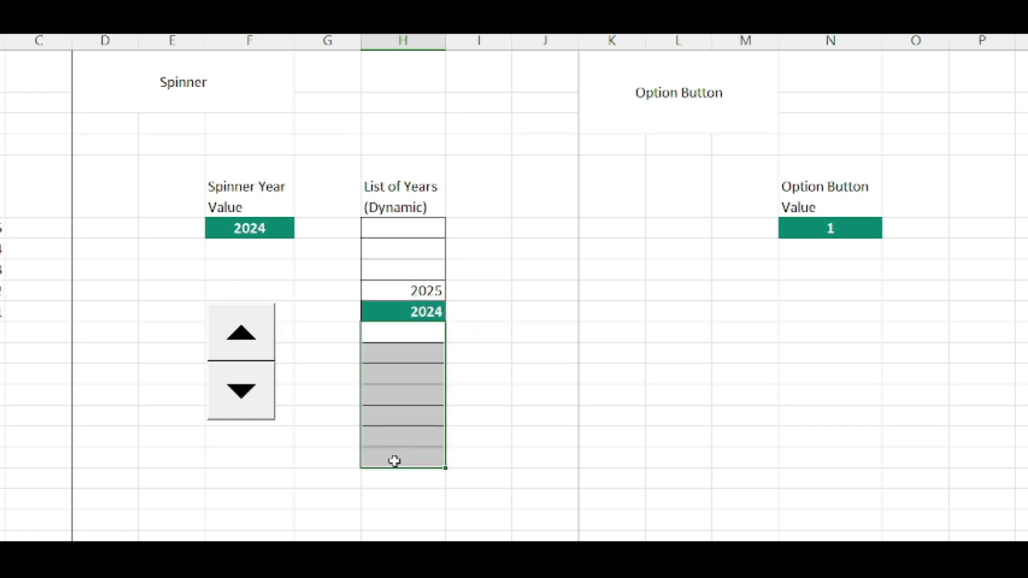
click(404, 335)
Check the list cells below the green year by stepping the spinner up to 2025, down to 2021 and back to 2022.
click(253, 328)
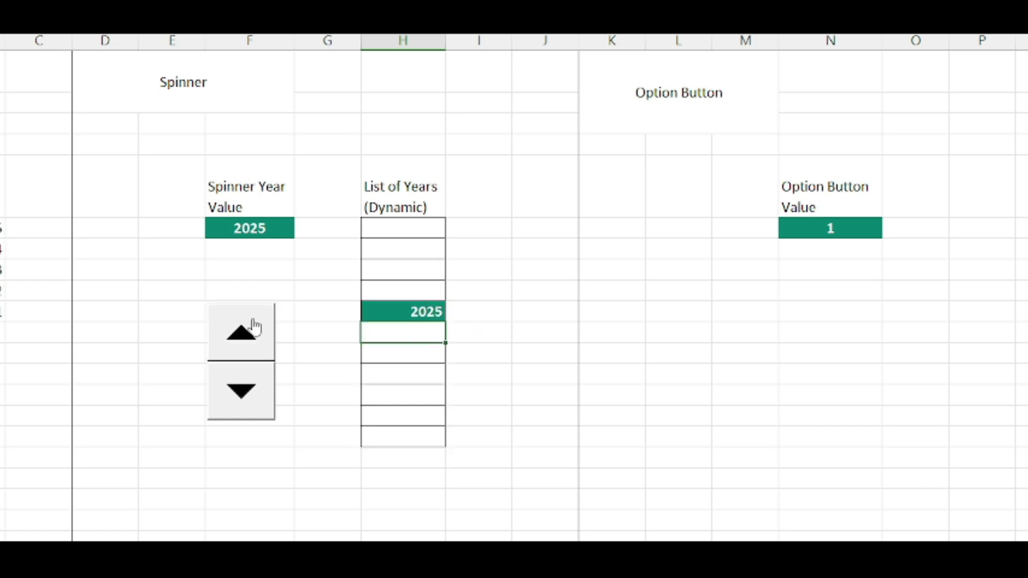
click(246, 407)
click(246, 406)
click(246, 407)
click(245, 406)
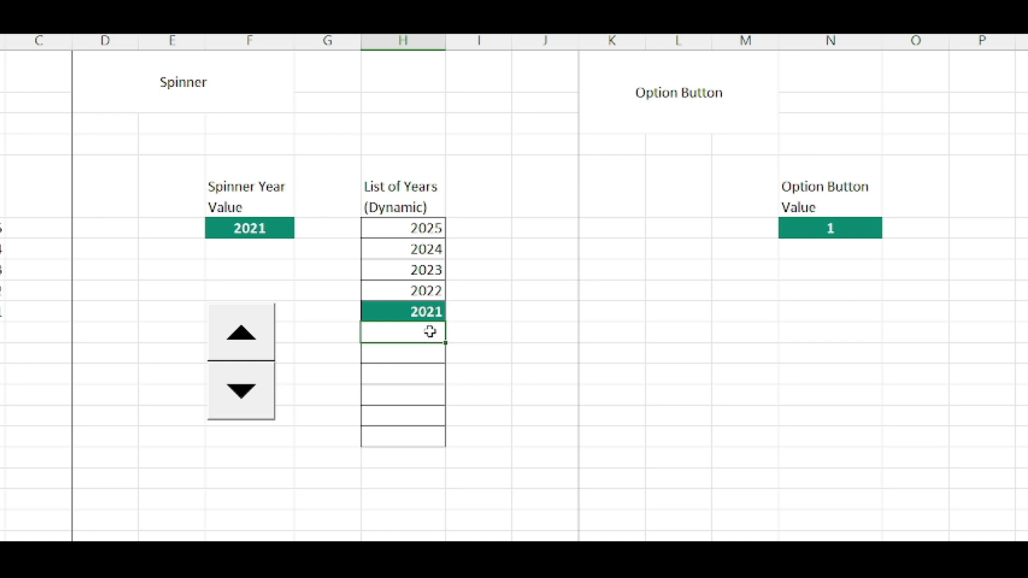
click(245, 348)
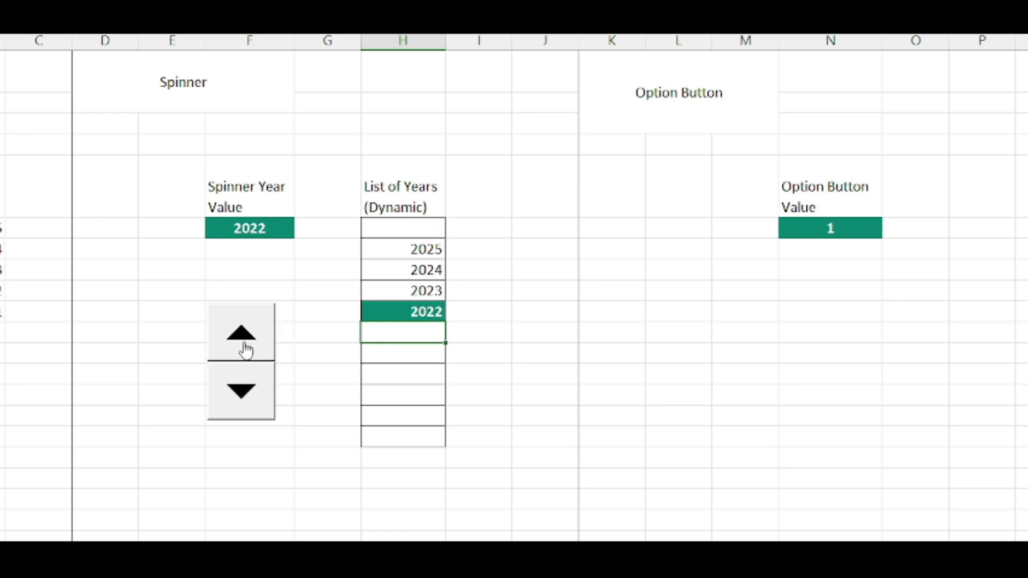